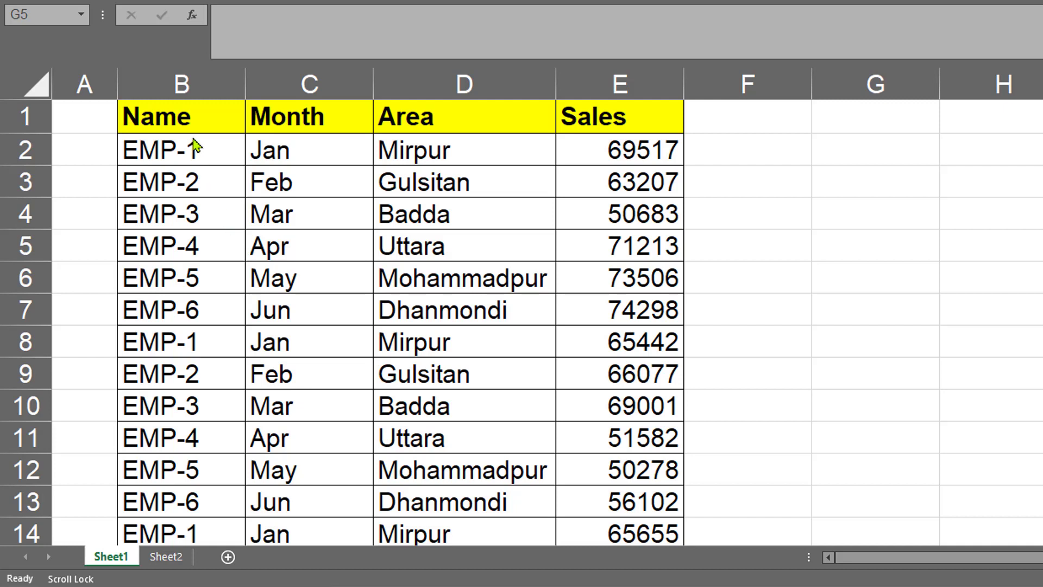
{"action": "left_click", "coordinate": [179, 113]}
{"action": "left_click", "coordinate": [352, 110]}
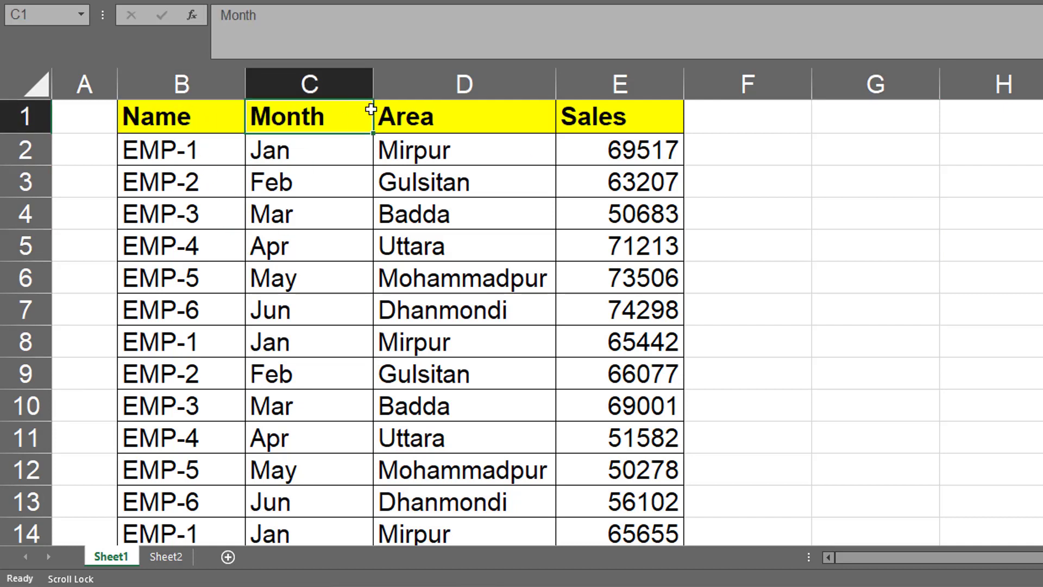
{"action": "left_click", "coordinate": [605, 129]}
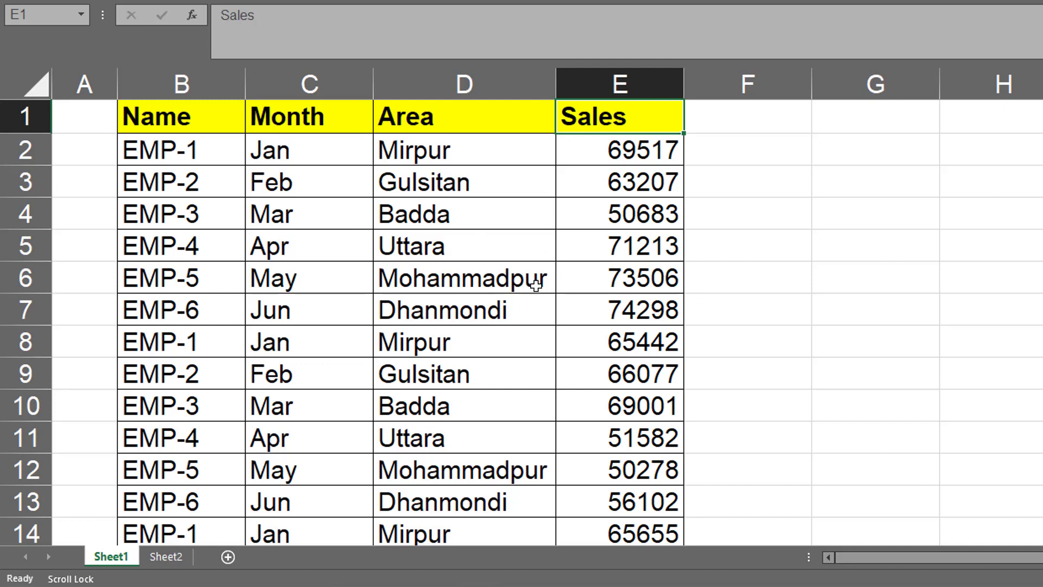
{"action": "left_click", "coordinate": [311, 152]}
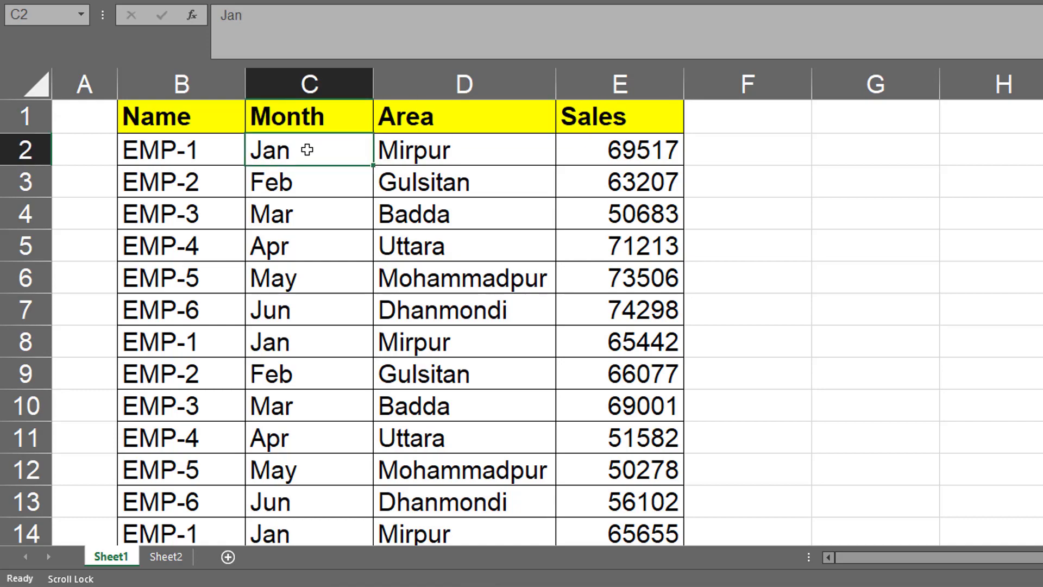
{"action": "left_click", "coordinate": [445, 152]}
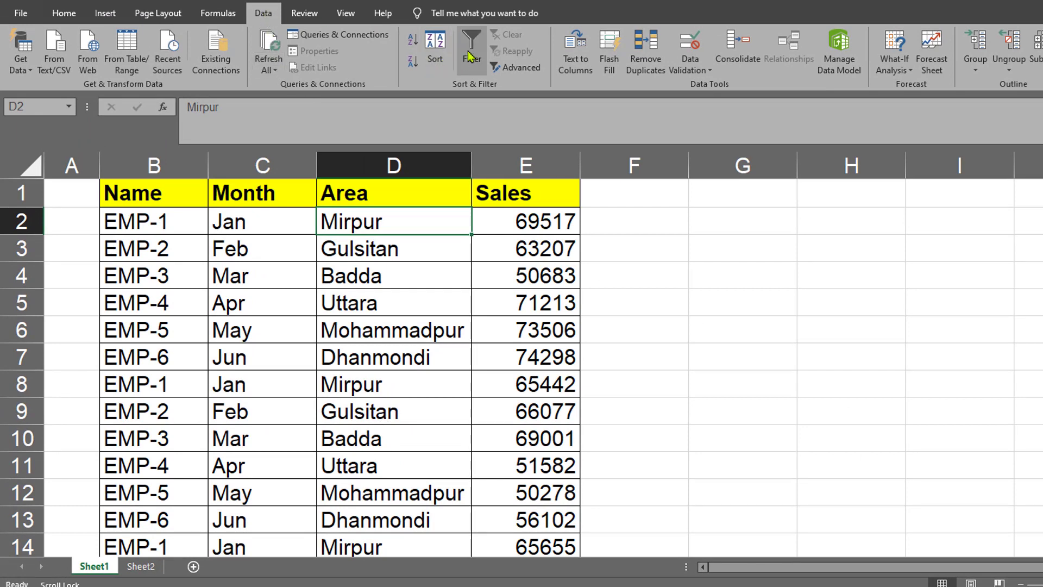
Turn on filtering for the header row B1:E1, from Name to Sales.
{"action": "left_click", "coordinate": [131, 219]}
{"action": "left_click_drag", "start_coordinate": [133, 194], "coordinate": [532, 184]}
{"action": "left_click", "coordinate": [480, 71]}
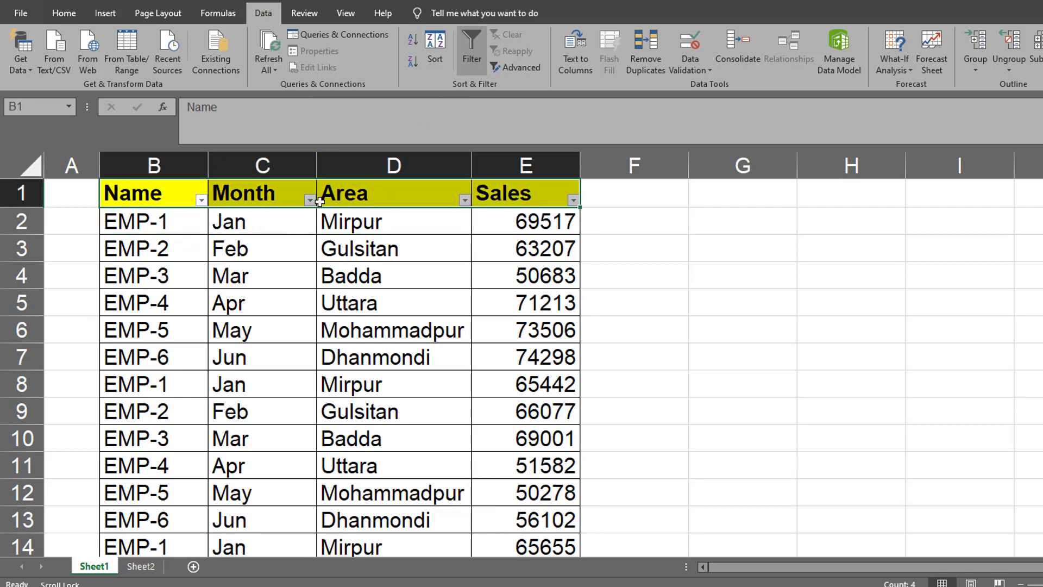
Filter the Area column to show only the Mirpur rows.
{"action": "left_click", "coordinate": [464, 200]}
{"action": "left_click", "coordinate": [324, 357]}
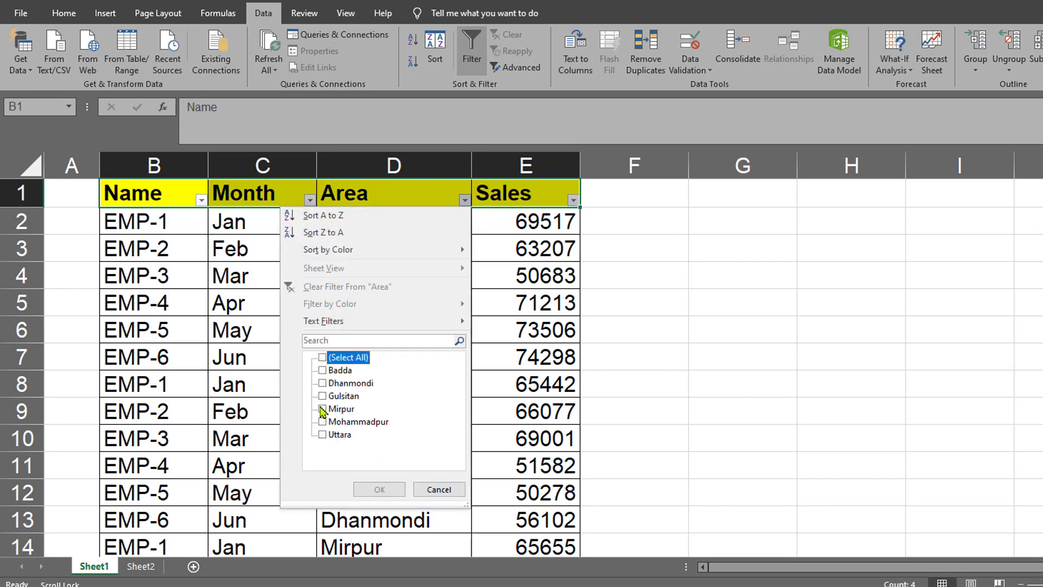
{"action": "left_click", "coordinate": [325, 409]}
{"action": "left_click", "coordinate": [379, 489]}
{"action": "left_click", "coordinate": [375, 381]}
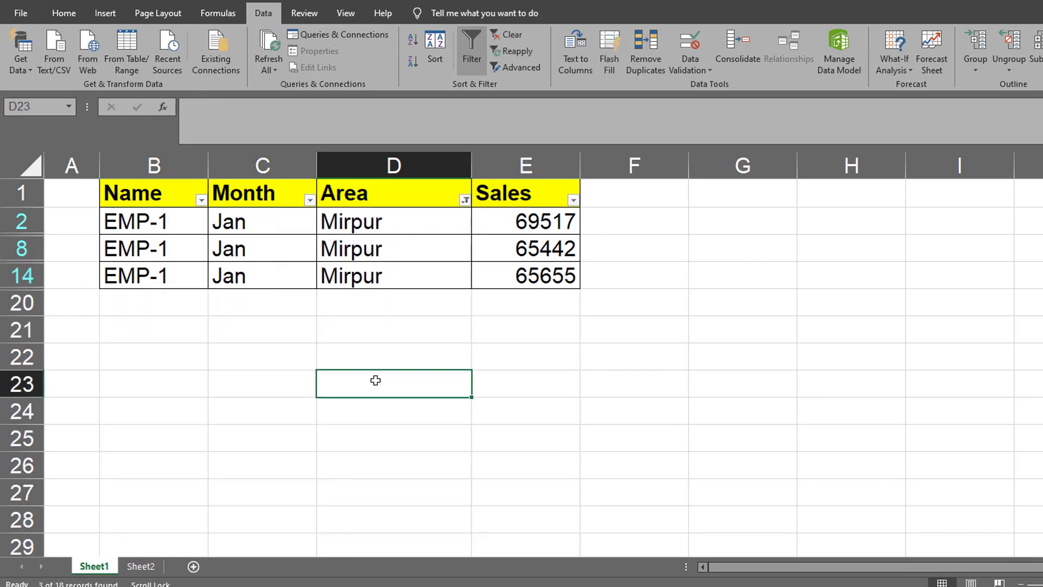
Clear the Area filter and turn off filtering for the table.
{"action": "key", "text": "alt+a"}
{"action": "key", "text": "c"}
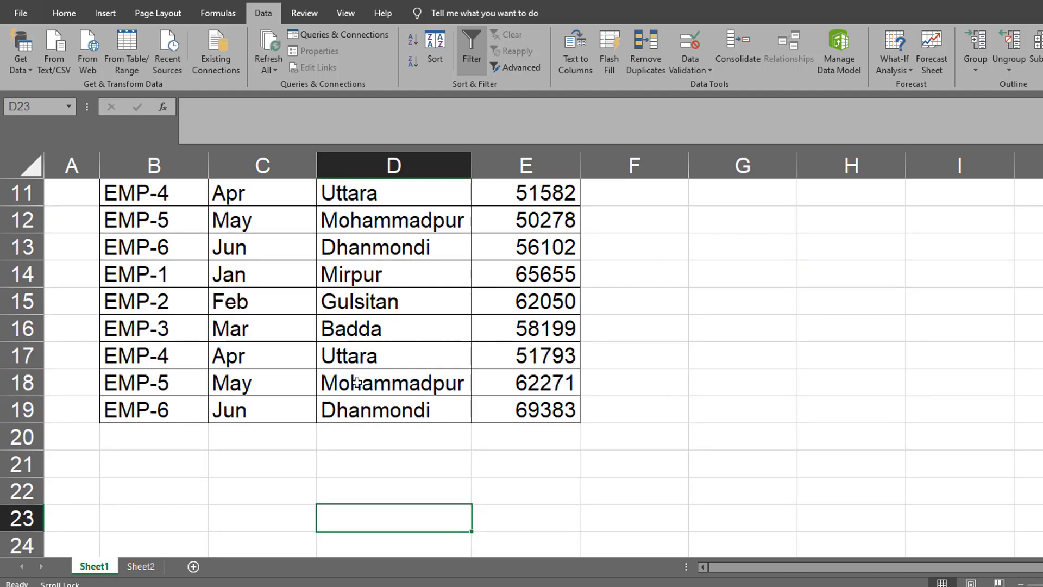
{"action": "scroll", "coordinate": [358, 381], "scroll_direction": "up", "scroll_amount": 4}
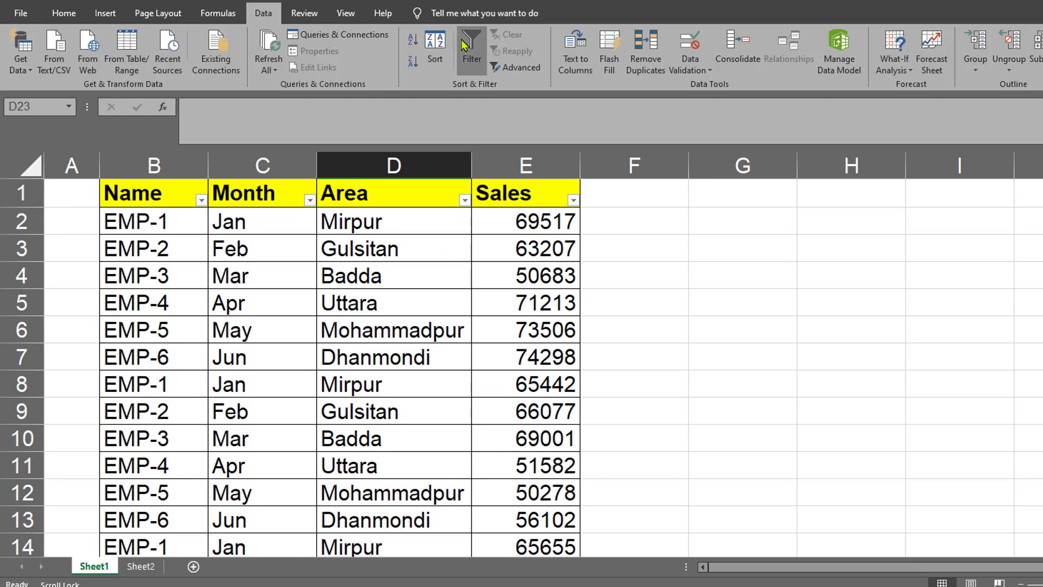
{"action": "key", "text": "alt+a"}
{"action": "key", "text": "t"}
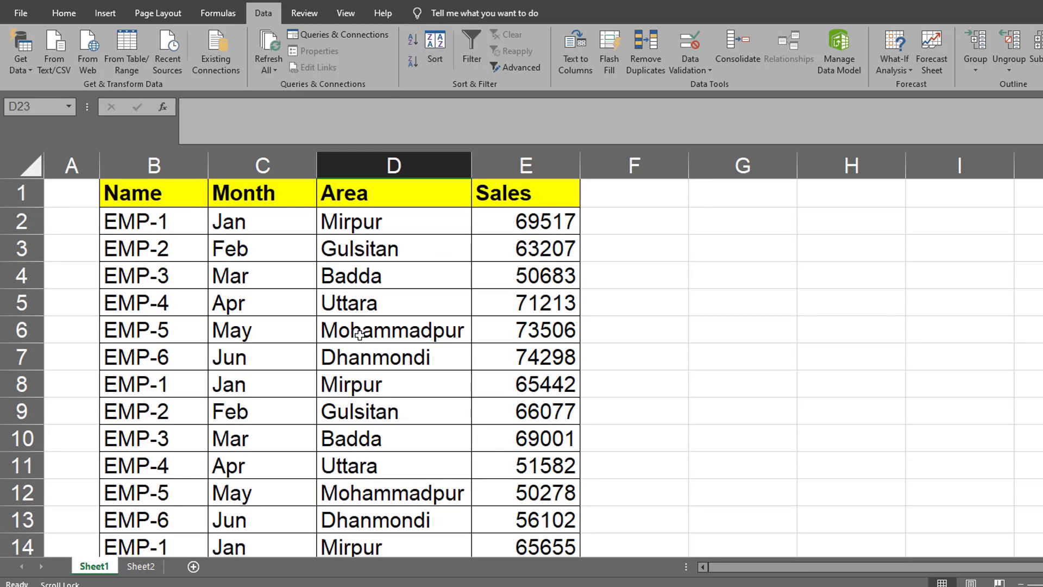
AutoFilter the table by the Area value Mirpur in cell D2, and remove the filter again.
{"action": "left_click", "coordinate": [383, 227]}
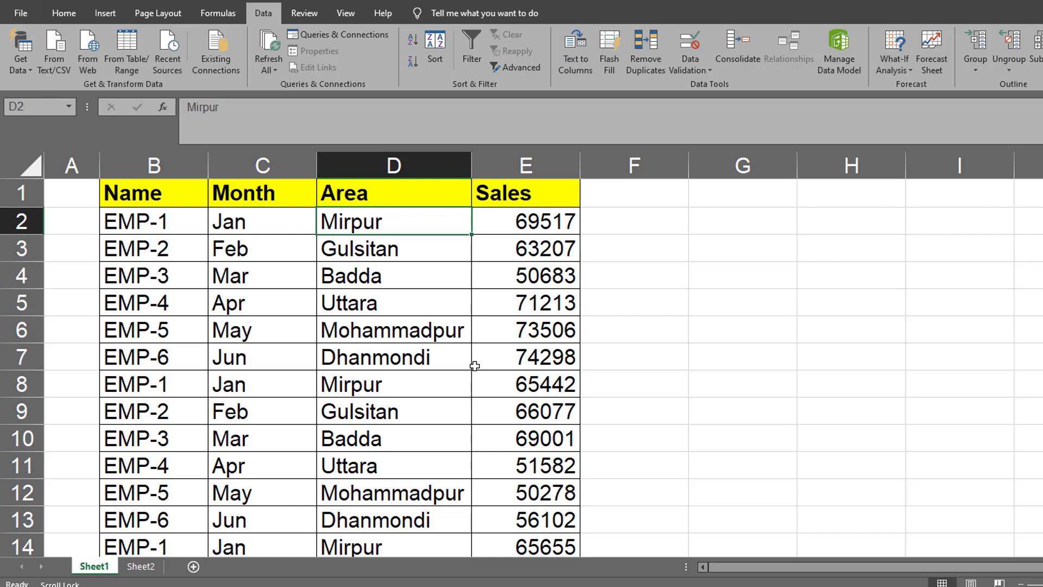
{"action": "key", "text": "alt"}
{"action": "key", "text": "4"}
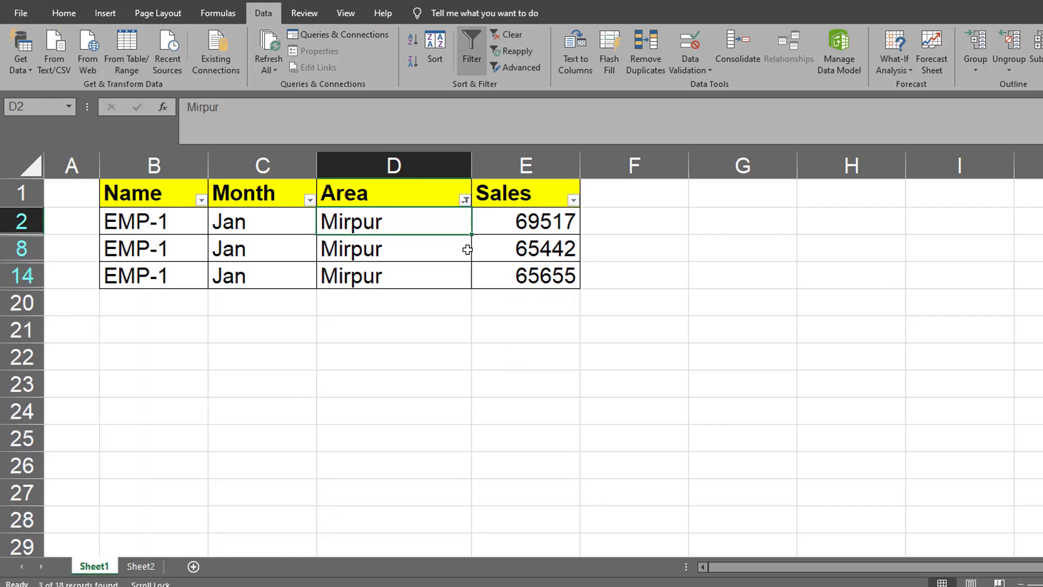
{"action": "key", "text": "ctrl+shift+l"}
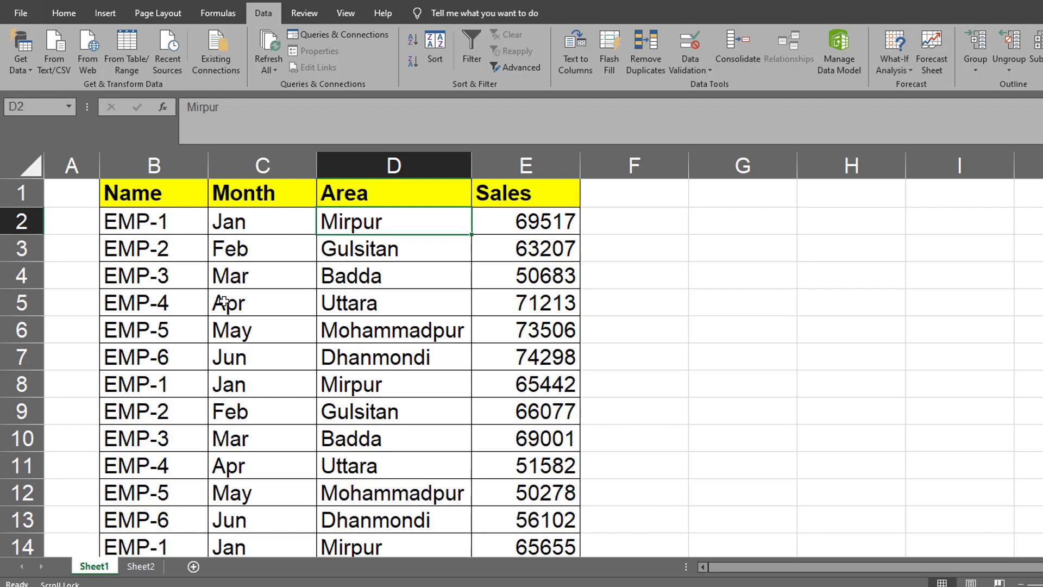
Filter the table by the Month value Mar in cell C4, and remove the filter again.
{"action": "left_click", "coordinate": [234, 278]}
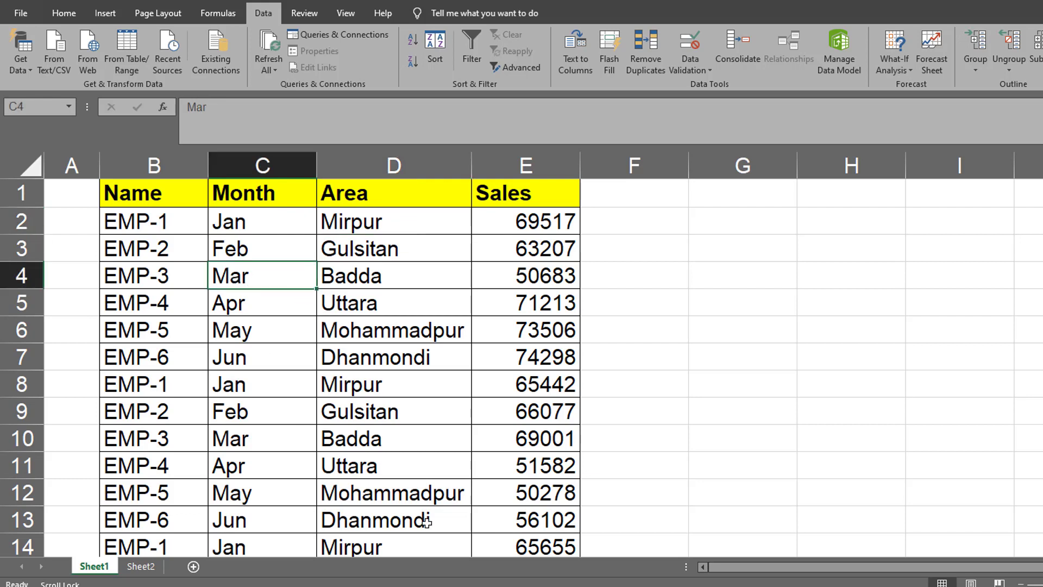
{"action": "key", "text": "shift+F10"}
{"action": "key", "text": "e"}
{"action": "key", "text": "v"}
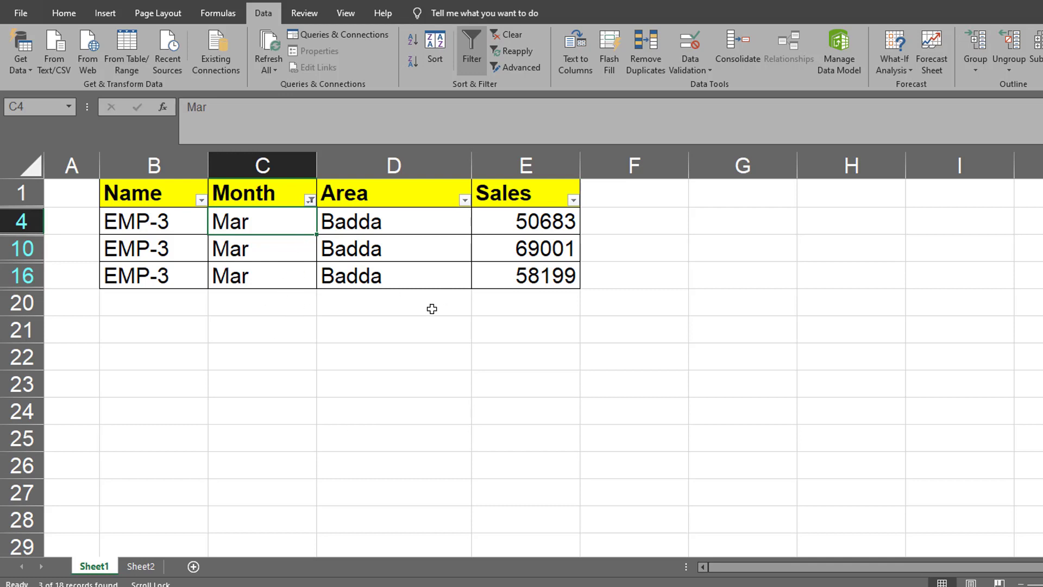
{"action": "key", "text": "ctrl+shift+l"}
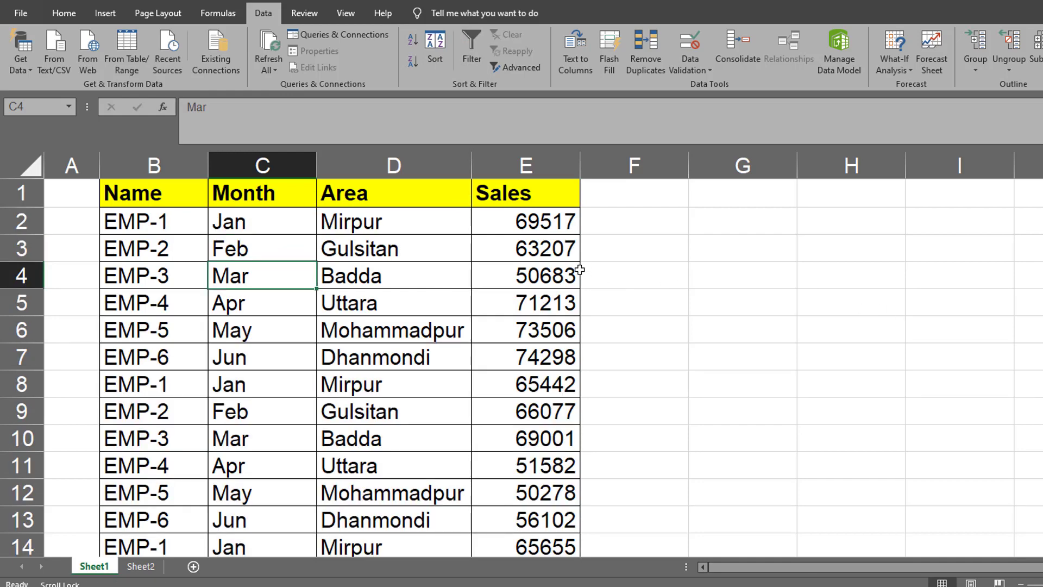
{"action": "scroll", "coordinate": [576, 270], "scroll_direction": "down", "scroll_amount": 1}
{"action": "scroll", "coordinate": [567, 223], "scroll_direction": "up", "scroll_amount": 1}
{"action": "left_click_drag", "start_coordinate": [568, 222], "coordinate": [570, 521]}
Enter the filter criterion >60000 in cell F5.
{"action": "left_click", "coordinate": [656, 308]}
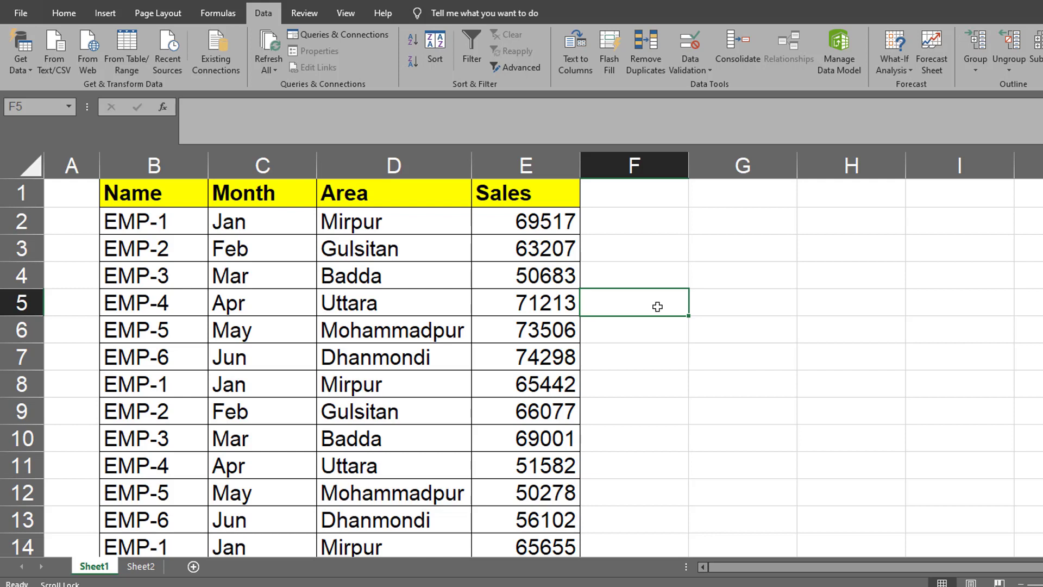
{"action": "type", "text": ">5"}
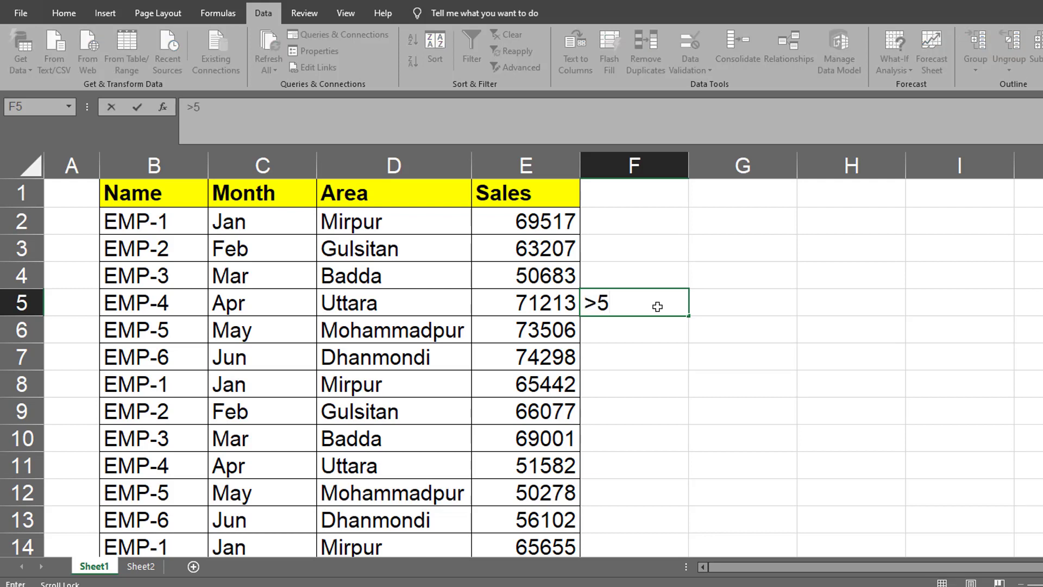
{"action": "key", "text": "BackSpace"}
{"action": "type", "text": "60000"}
{"action": "left_click", "coordinate": [648, 347]}
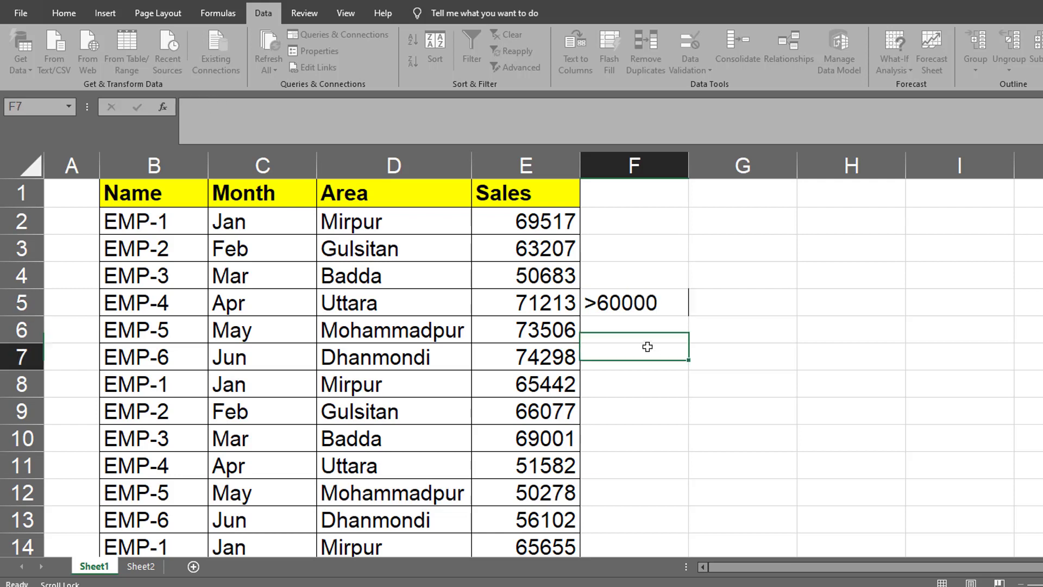
Move the >60000 criterion from F5 to E20 directly below the Sales data, and AutoFilter the table by it.
{"action": "left_click", "coordinate": [642, 310]}
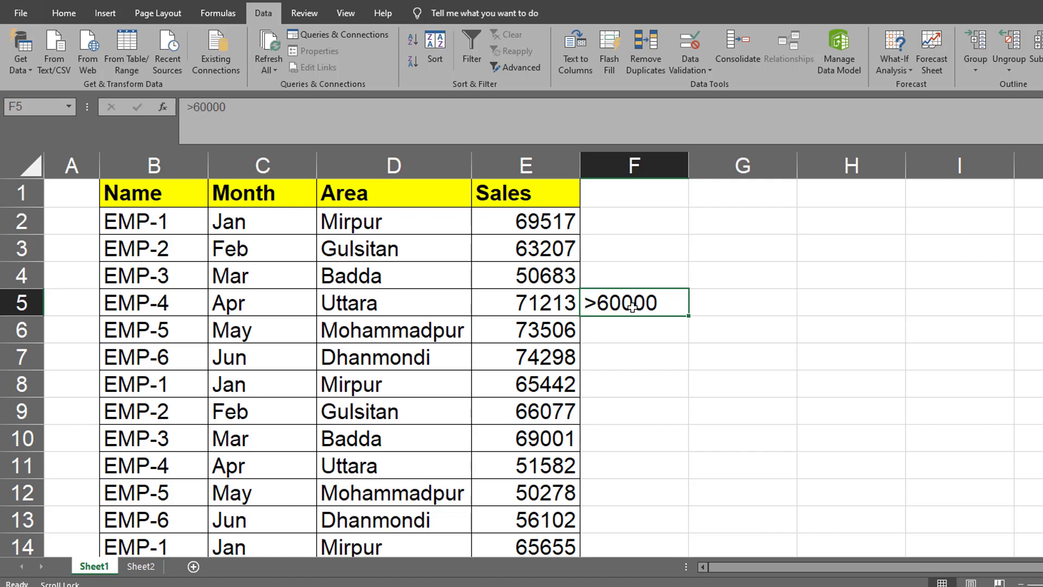
{"action": "key", "text": "ctrl+c"}
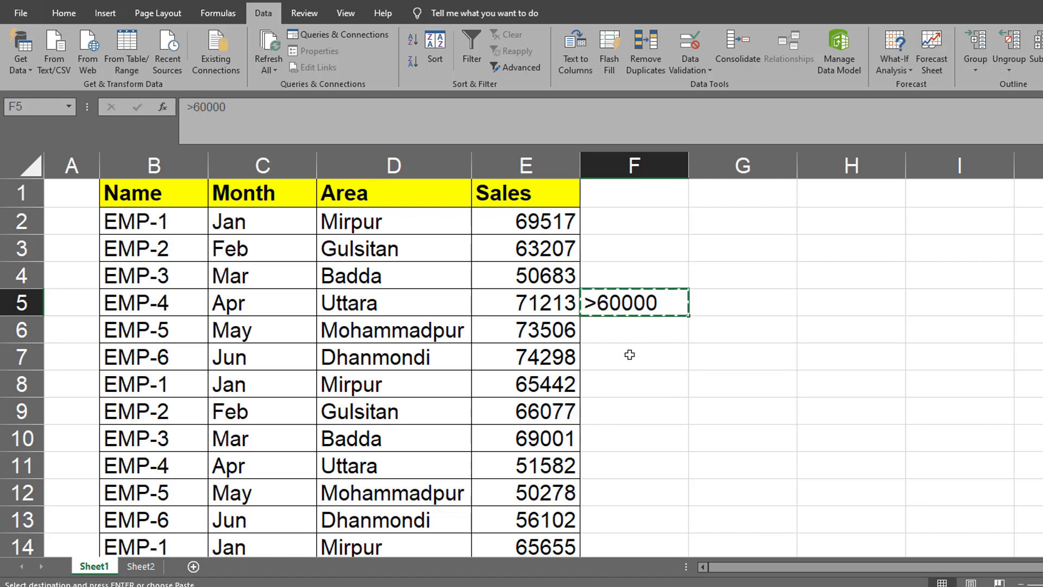
{"action": "scroll", "coordinate": [628, 360], "scroll_direction": "down", "scroll_amount": 3}
{"action": "left_click", "coordinate": [543, 467]}
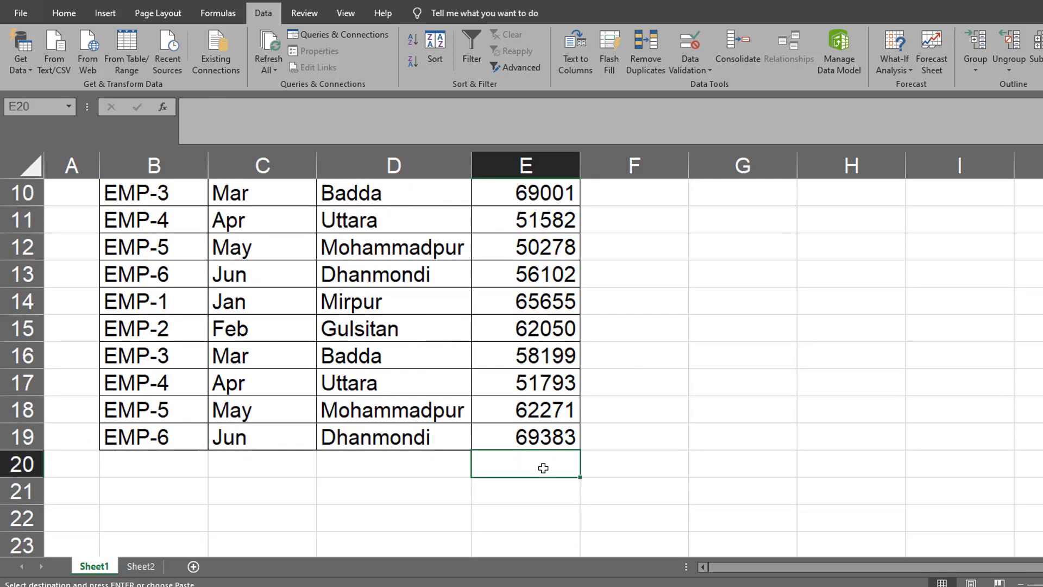
{"action": "key", "text": "Return"}
{"action": "scroll", "coordinate": [594, 473], "scroll_direction": "up", "scroll_amount": 1}
{"action": "scroll", "coordinate": [594, 476], "scroll_direction": "down", "scroll_amount": 1}
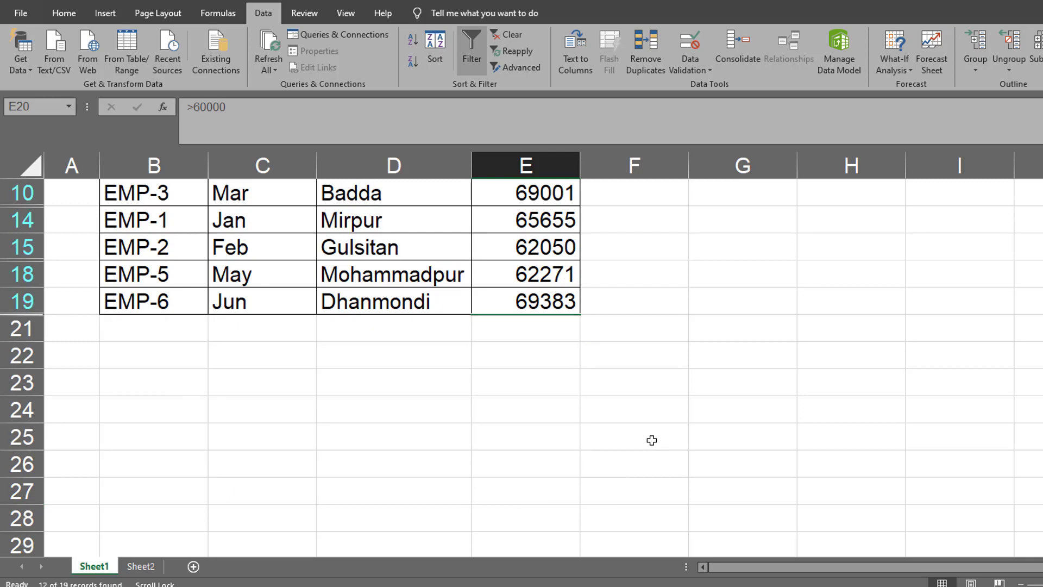
{"action": "scroll", "coordinate": [652, 440], "scroll_direction": "up", "scroll_amount": 3}
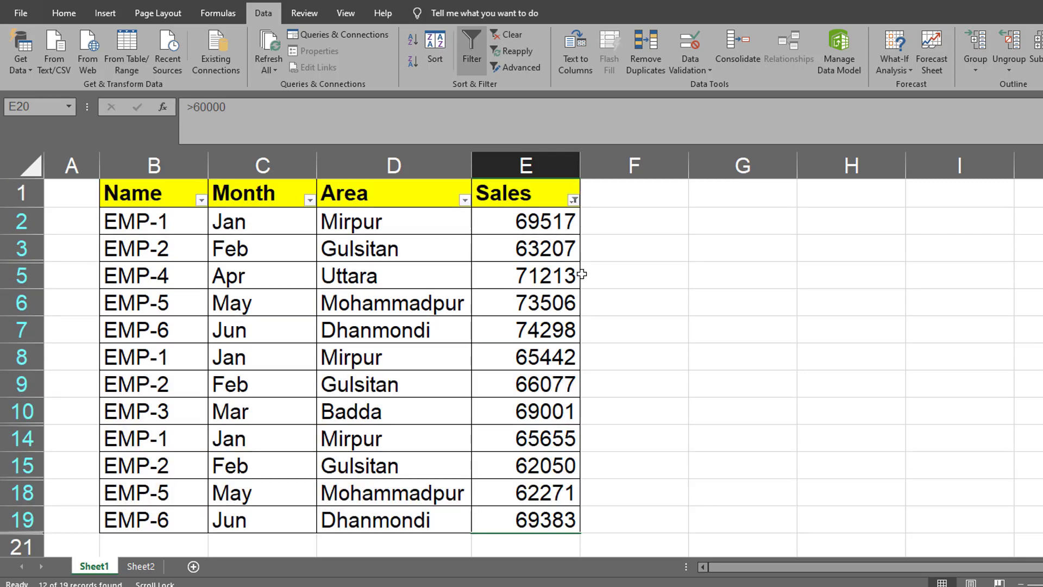
{"action": "left_click_drag", "start_coordinate": [544, 218], "coordinate": [509, 520]}
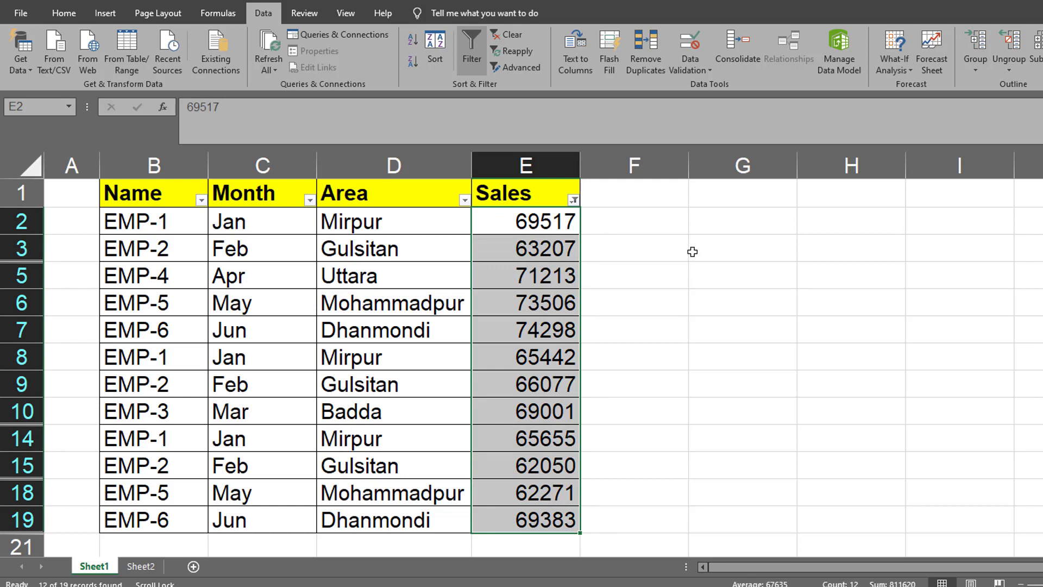
Enter the criterion <65000 in cell G5 and turn off the table's current filter.
{"action": "left_click", "coordinate": [710, 276]}
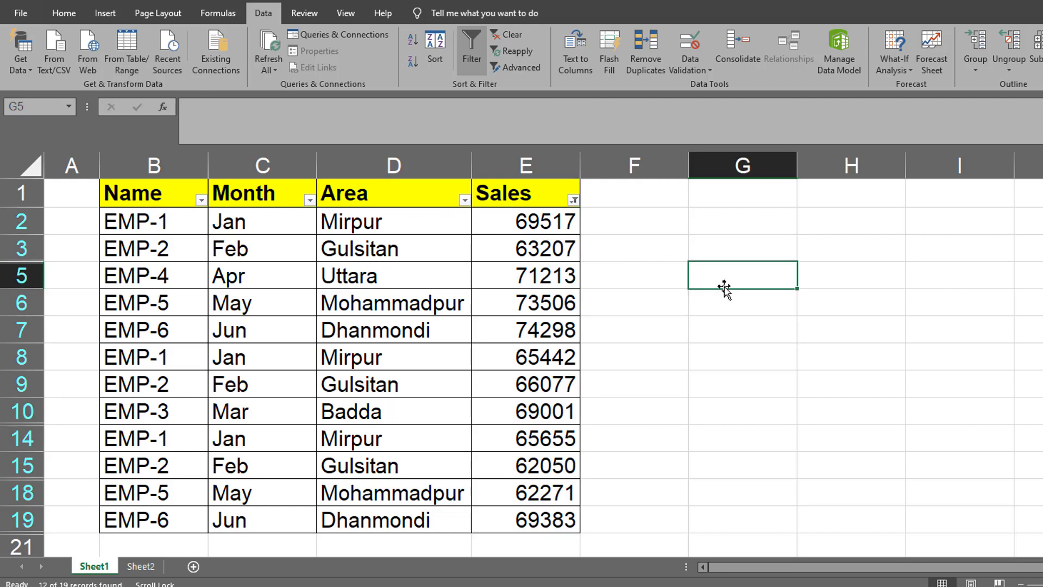
{"action": "type", "text": "<55"}
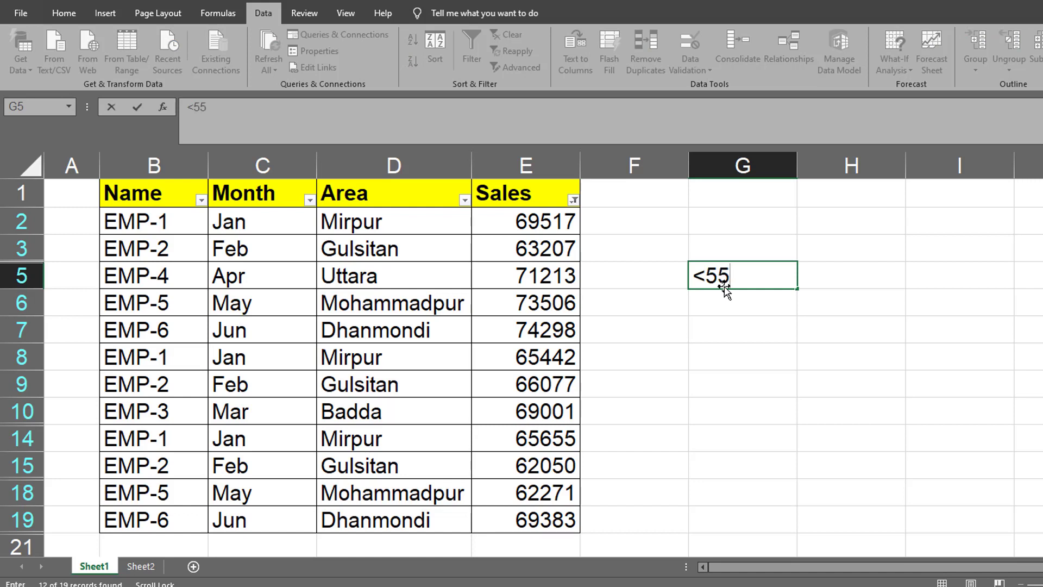
{"action": "key", "text": "BackSpace"}
{"action": "key", "text": "BackSpace"}
{"action": "type", "text": "65000"}
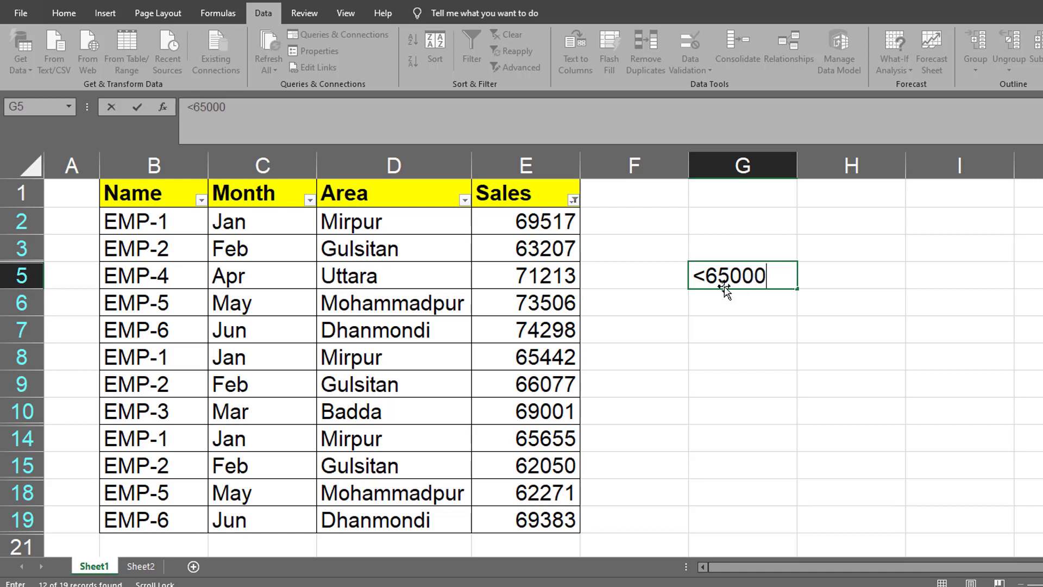
{"action": "left_click", "coordinate": [477, 296]}
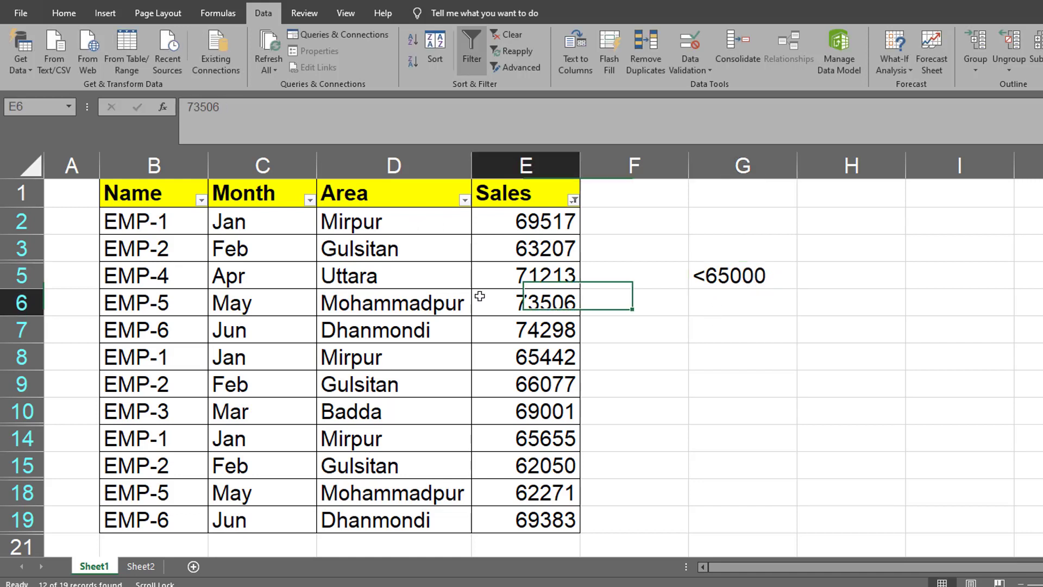
{"action": "key", "text": "ctrl+shift+l"}
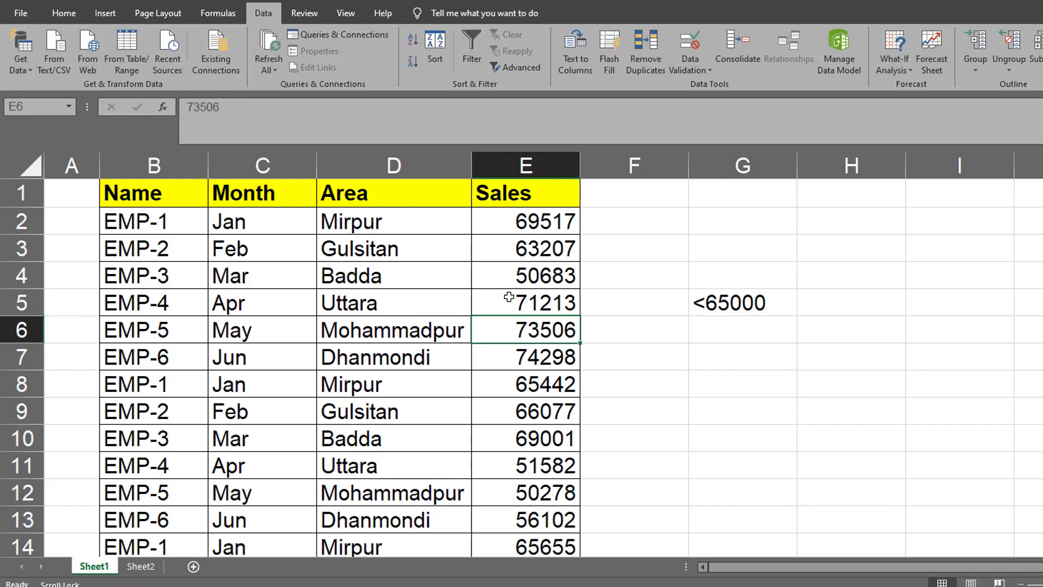
Replace the criterion in E20 with <65000 from G5, and AutoFilter the Sales column by it.
{"action": "left_click", "coordinate": [712, 306]}
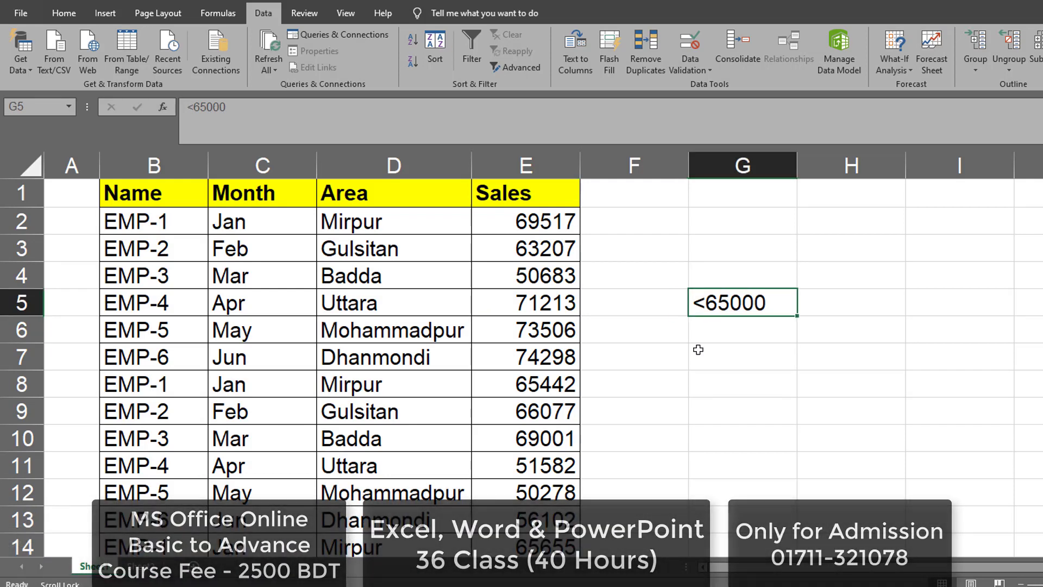
{"action": "key", "text": "ctrl+c"}
{"action": "scroll", "coordinate": [650, 415], "scroll_direction": "down", "scroll_amount": 3}
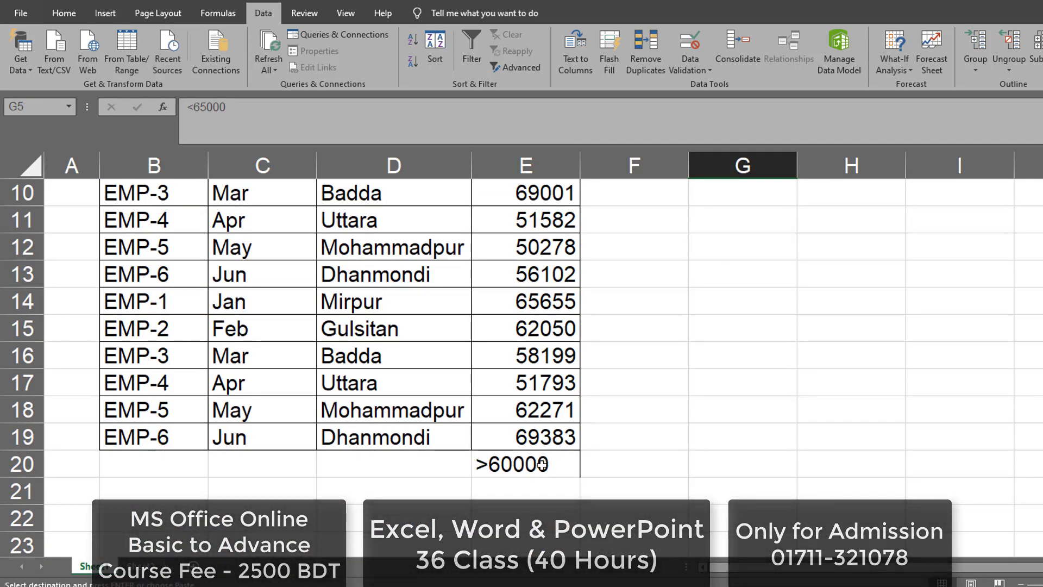
{"action": "left_click", "coordinate": [542, 465]}
{"action": "key", "text": "ctrl+v"}
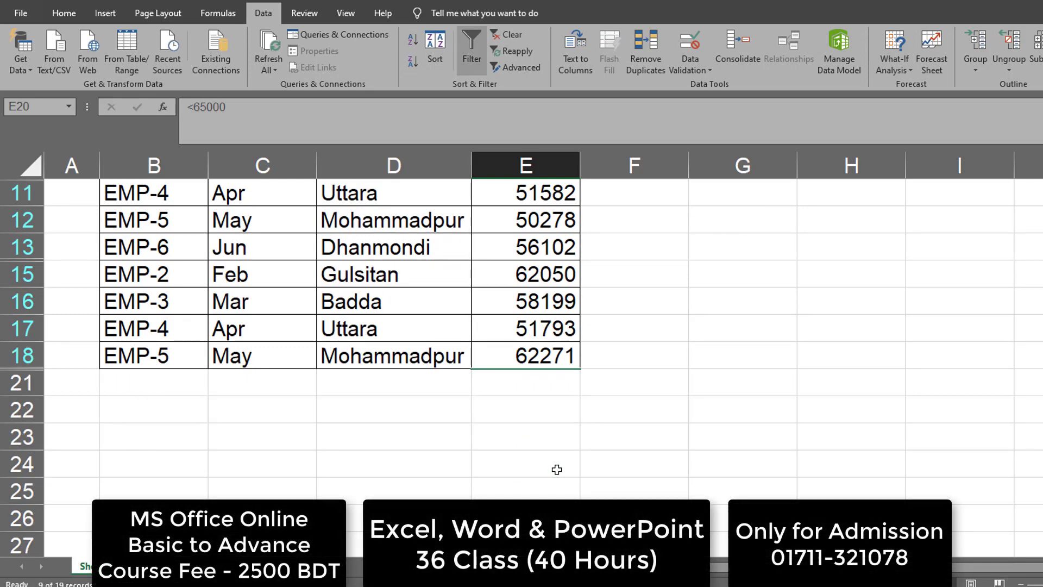
{"action": "scroll", "coordinate": [557, 469], "scroll_direction": "up", "scroll_amount": 1}
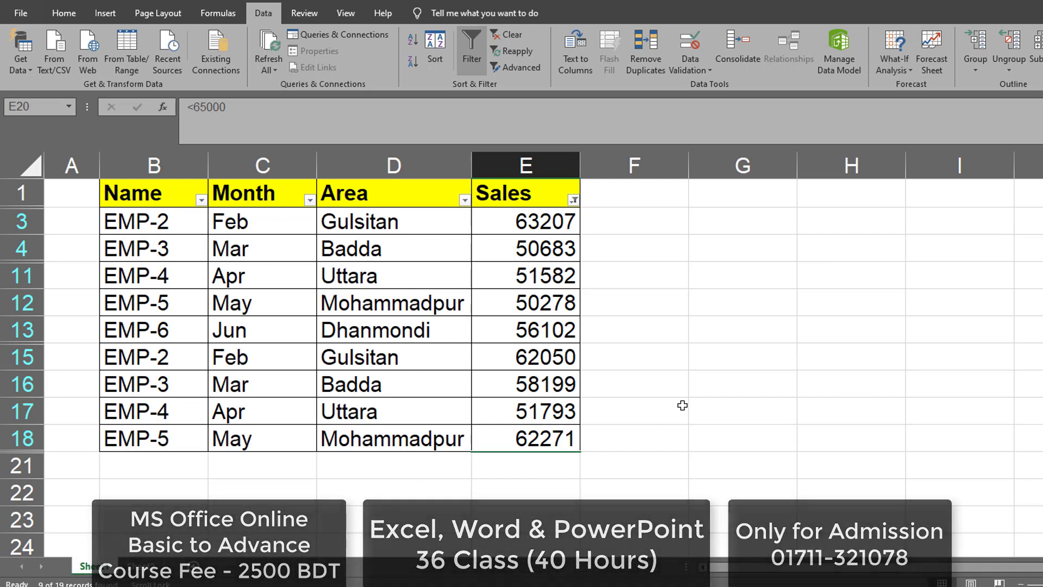
{"action": "left_click", "coordinate": [502, 349]}
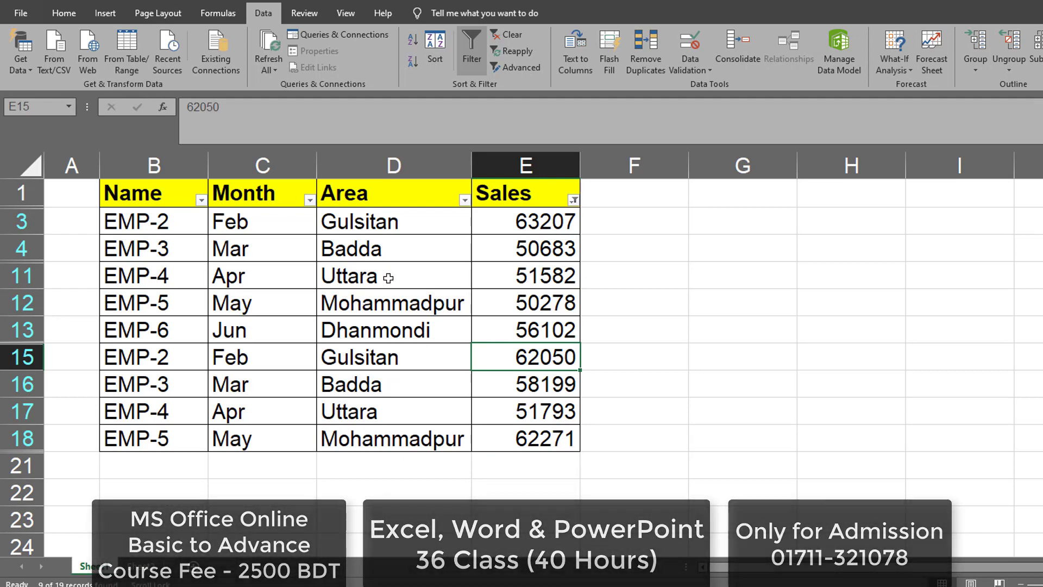
Turn off the table's filter and clear the <65000 criteria from cells G5 and E20.
{"action": "key", "text": "ctrl+shift+l"}
{"action": "left_click", "coordinate": [717, 305]}
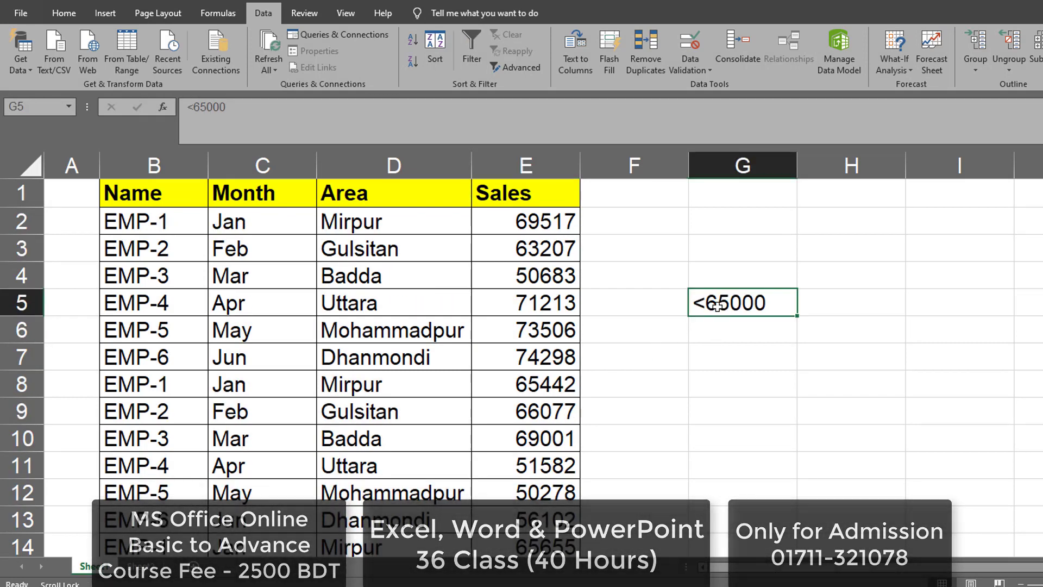
{"action": "key", "text": "Delete"}
{"action": "scroll", "coordinate": [655, 447], "scroll_direction": "down", "scroll_amount": 5}
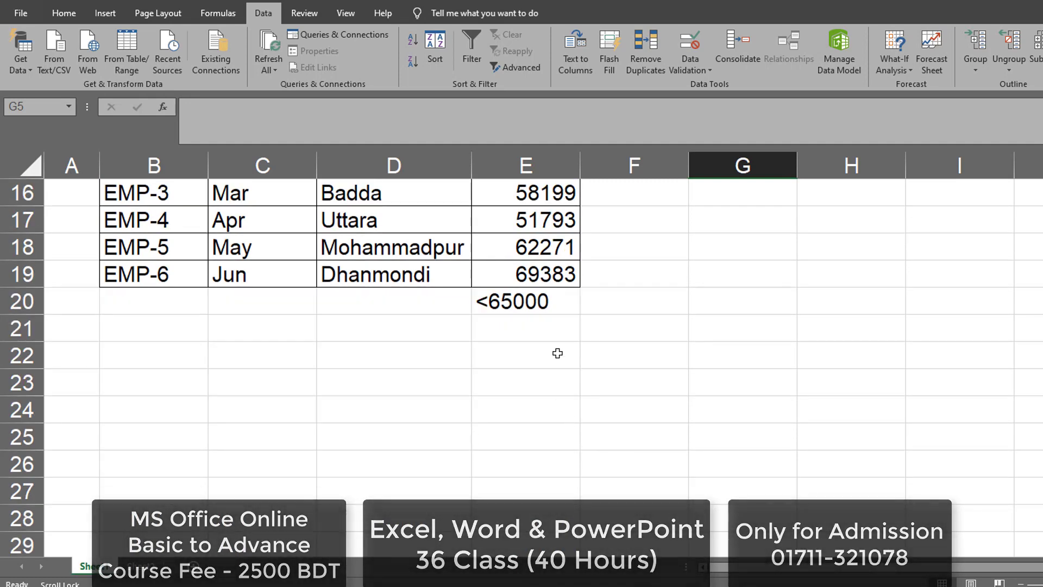
{"action": "left_click", "coordinate": [558, 303]}
{"action": "key", "text": "Delete"}
{"action": "scroll", "coordinate": [649, 418], "scroll_direction": "up", "scroll_amount": 5}
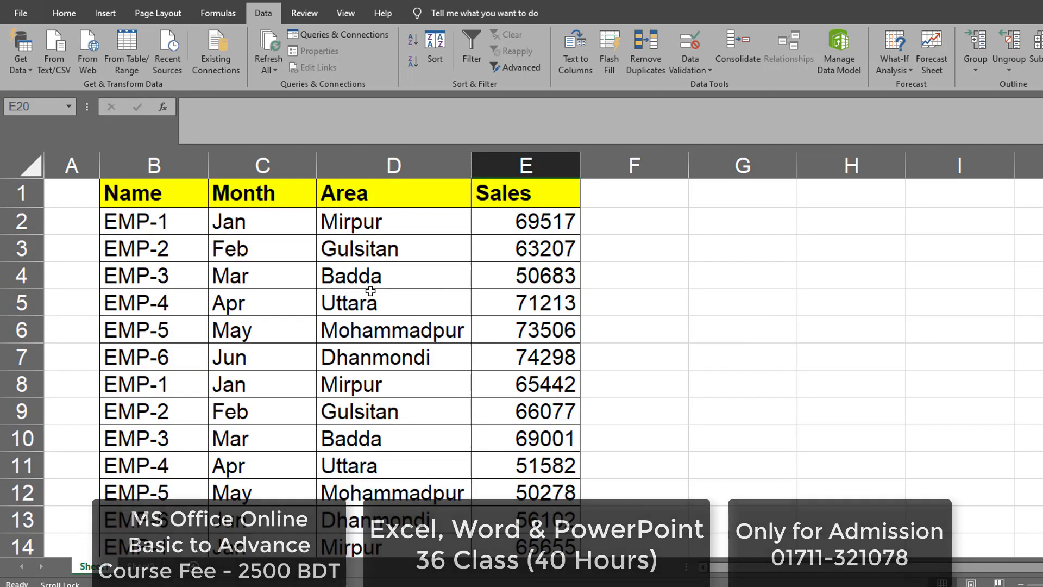
{"action": "left_click", "coordinate": [286, 216]}
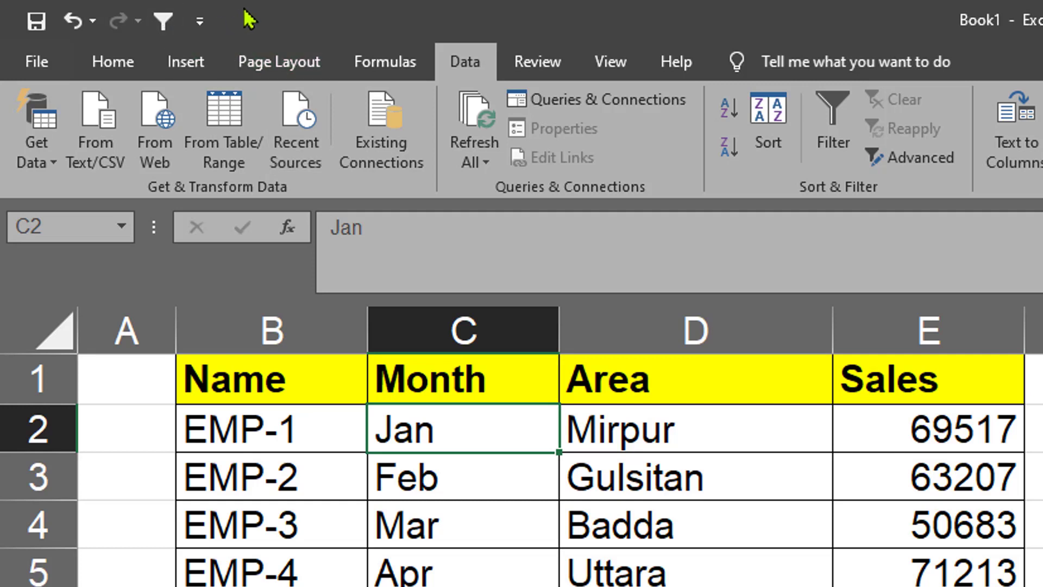
Open the Quick Access Toolbar customization options and list All Commands.
{"action": "left_click", "coordinate": [199, 22]}
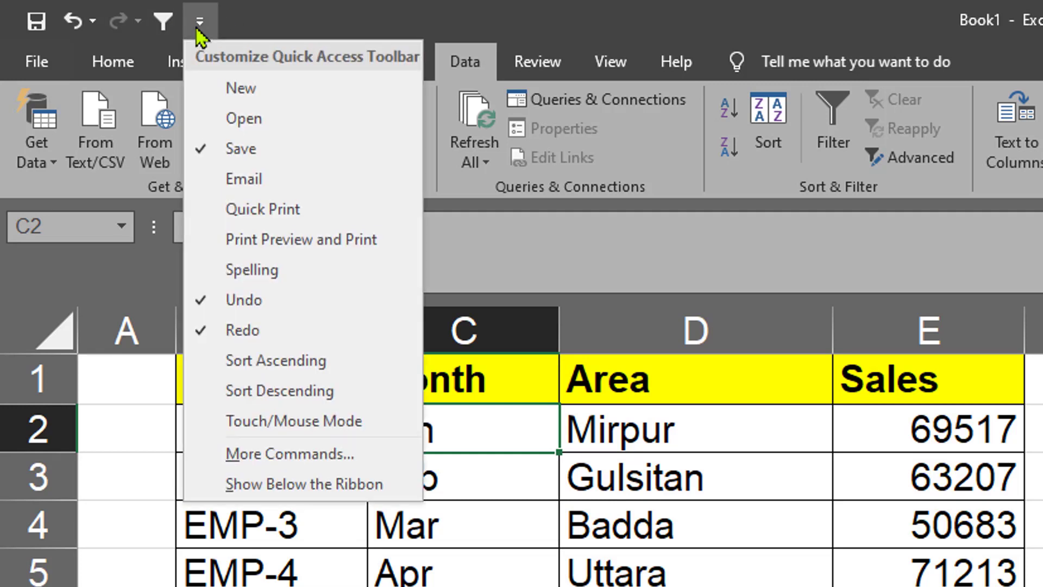
{"action": "left_click", "coordinate": [299, 459]}
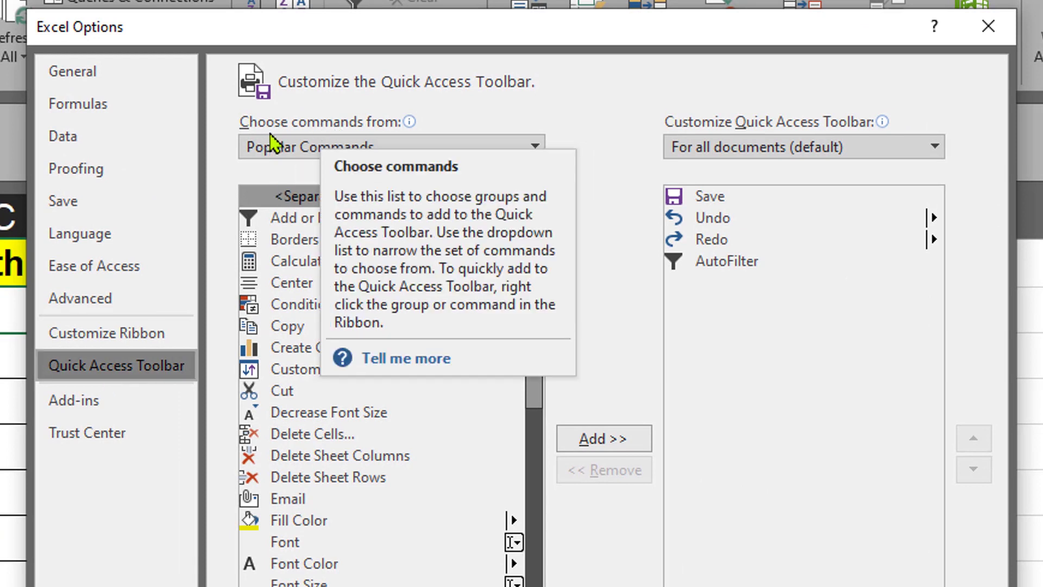
{"action": "left_click", "coordinate": [384, 144]}
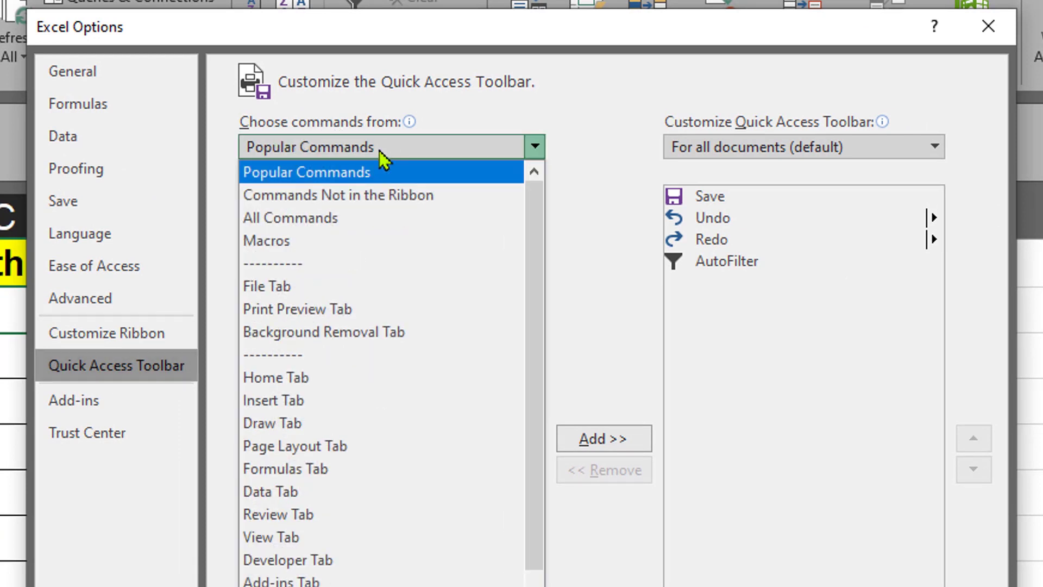
{"action": "left_click", "coordinate": [342, 217]}
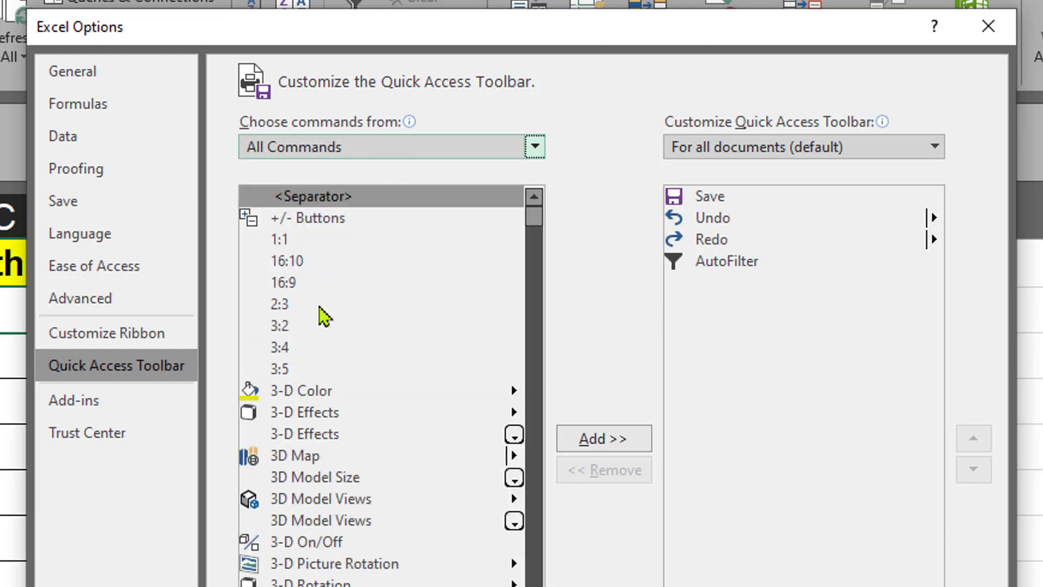
Try to add the AutoFilter command to the Quick Access Toolbar, and accept the options.
{"action": "left_click", "coordinate": [318, 287]}
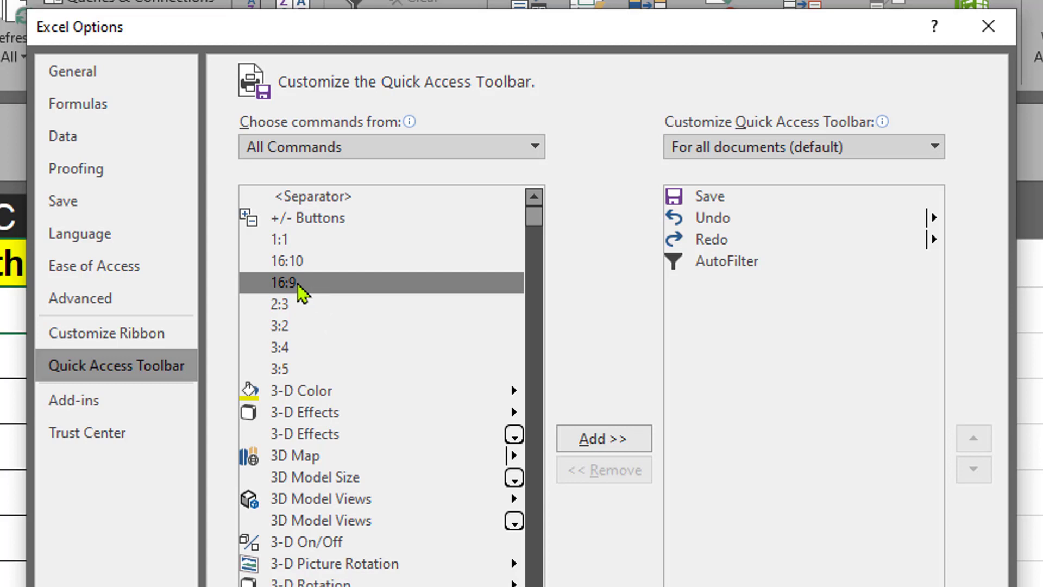
{"action": "scroll", "coordinate": [302, 294], "scroll_direction": "down", "scroll_amount": 15}
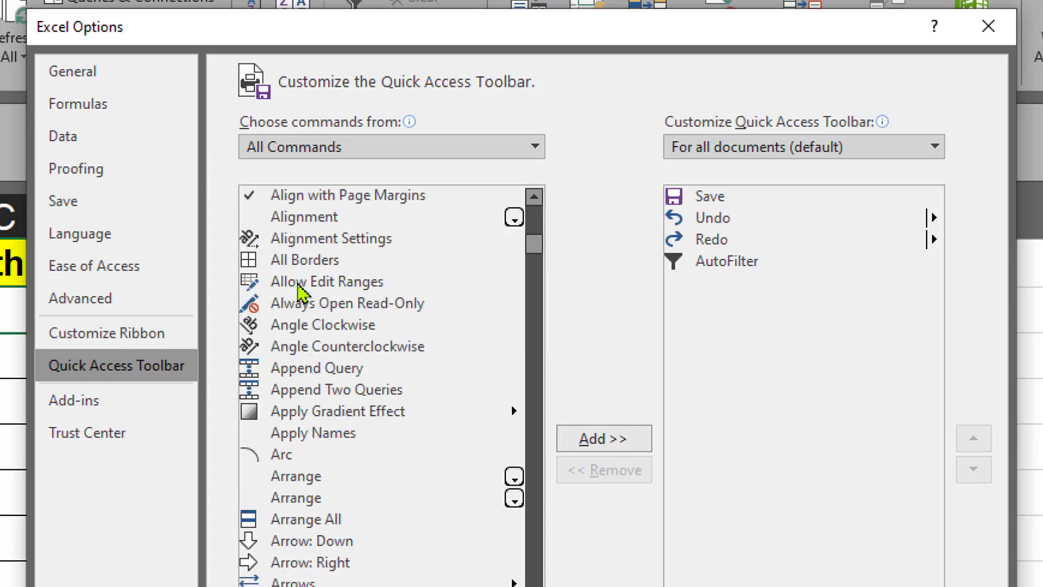
{"action": "scroll", "coordinate": [426, 415], "scroll_direction": "down", "scroll_amount": 3}
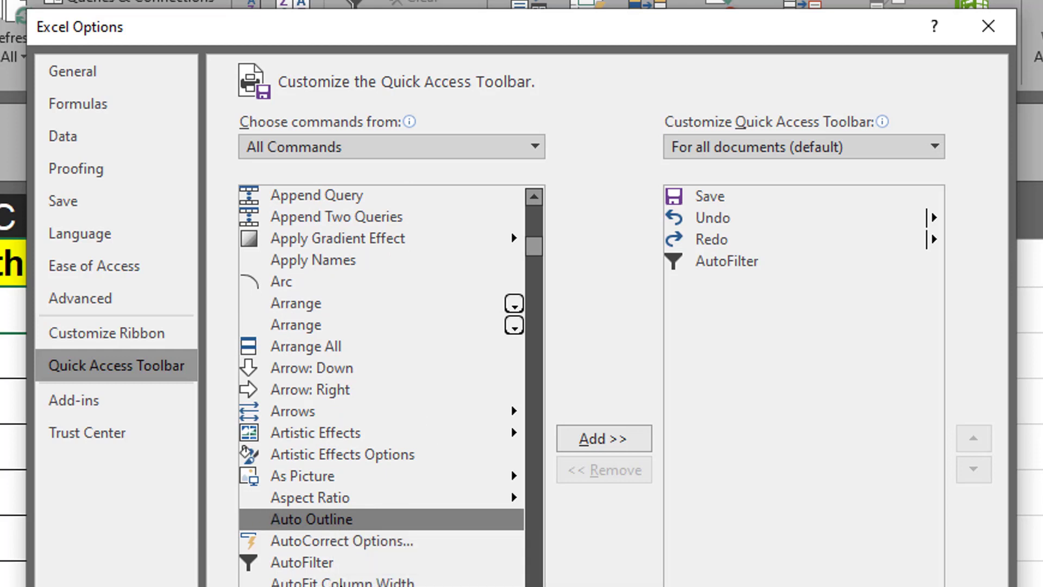
{"action": "scroll", "coordinate": [344, 584], "scroll_direction": "down", "scroll_amount": 1}
{"action": "left_click", "coordinate": [299, 510]}
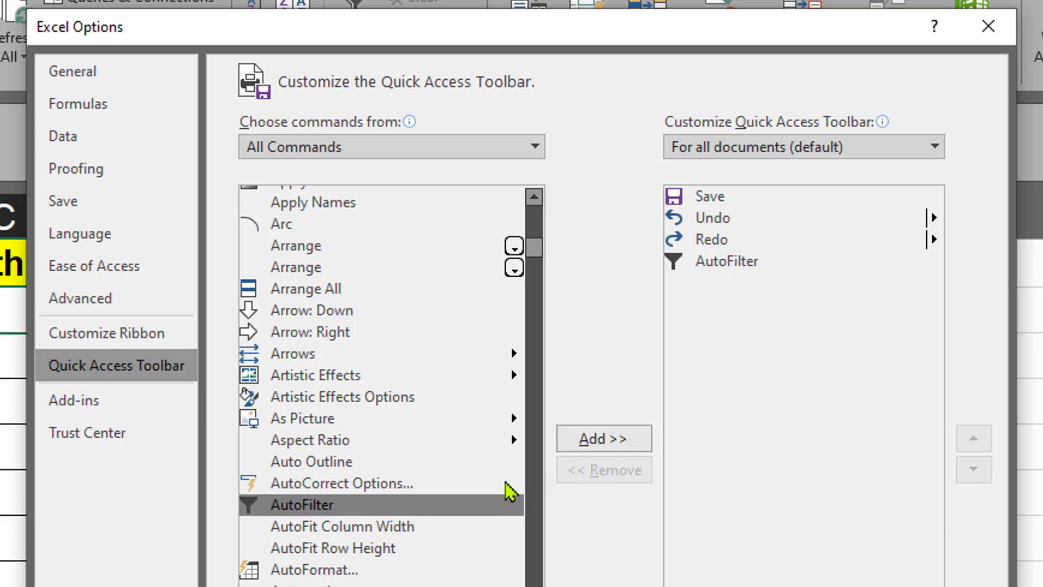
{"action": "left_click", "coordinate": [613, 439]}
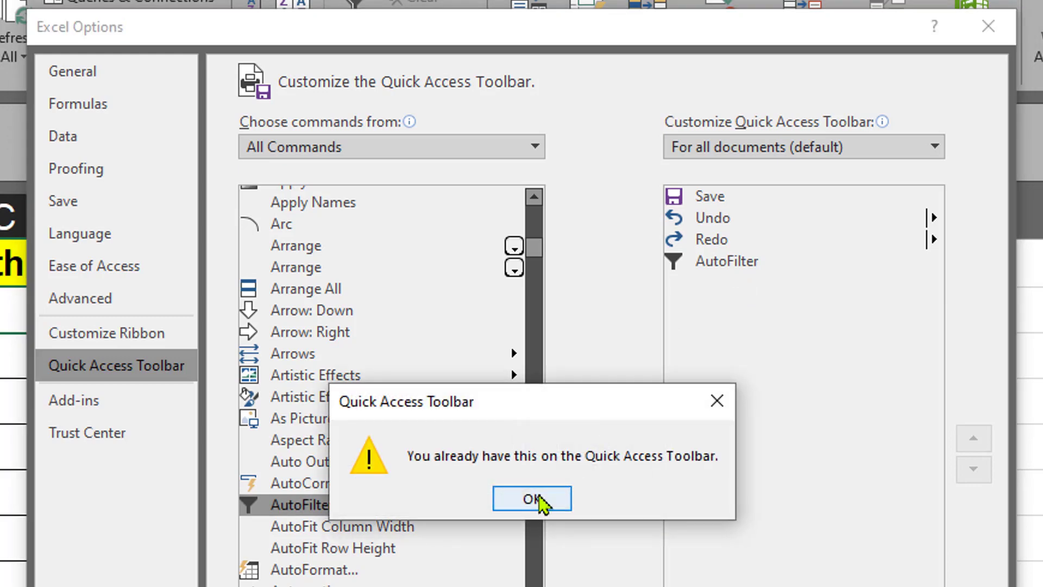
{"action": "left_click", "coordinate": [543, 494]}
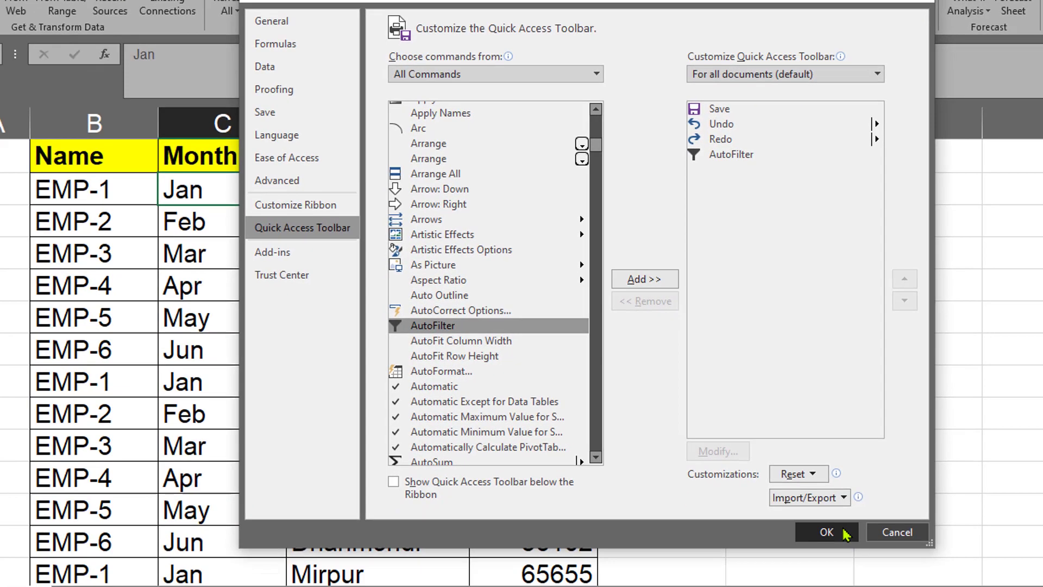
{"action": "left_click", "coordinate": [821, 530]}
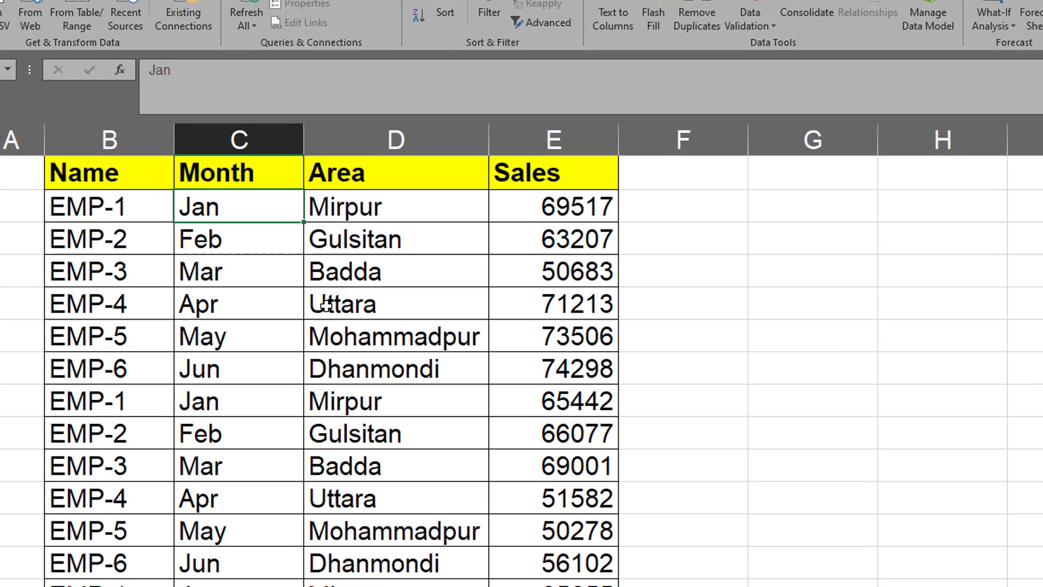
AutoFilter the table by the EMP-2 value in cell B3 of the Name column.
{"action": "left_click", "coordinate": [309, 284]}
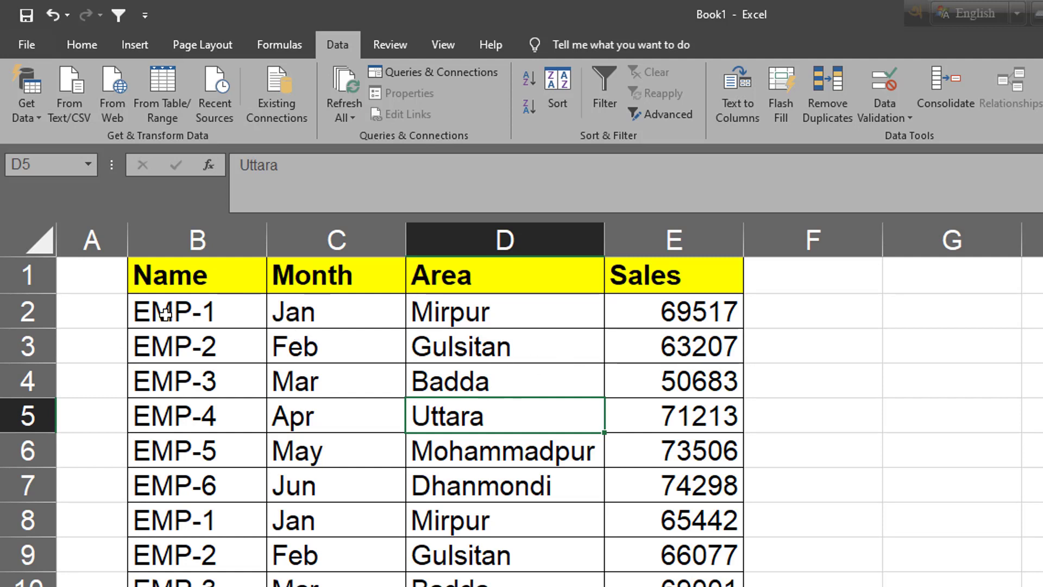
{"action": "left_click", "coordinate": [199, 344]}
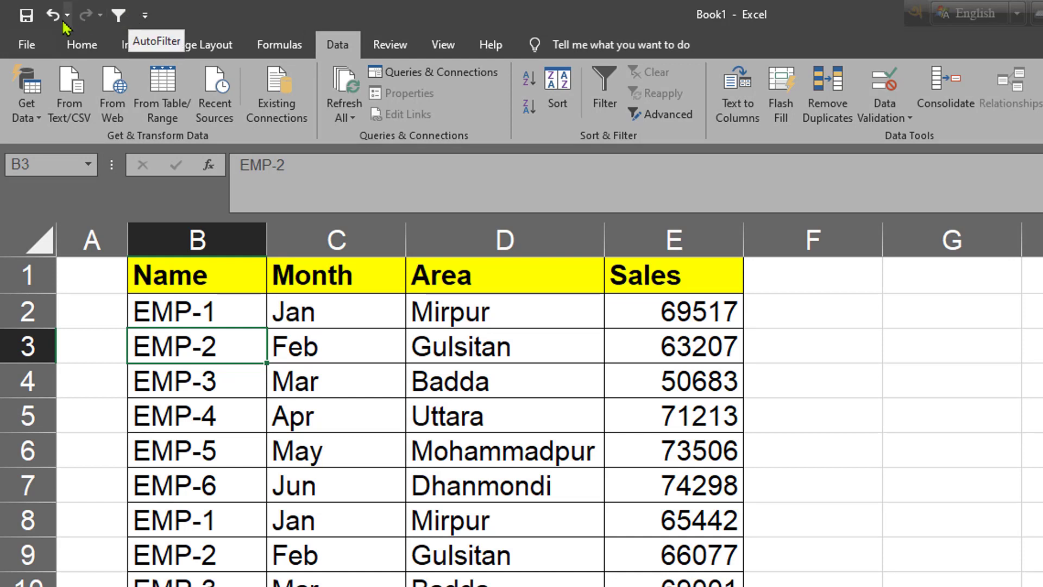
{"action": "left_click", "coordinate": [120, 17]}
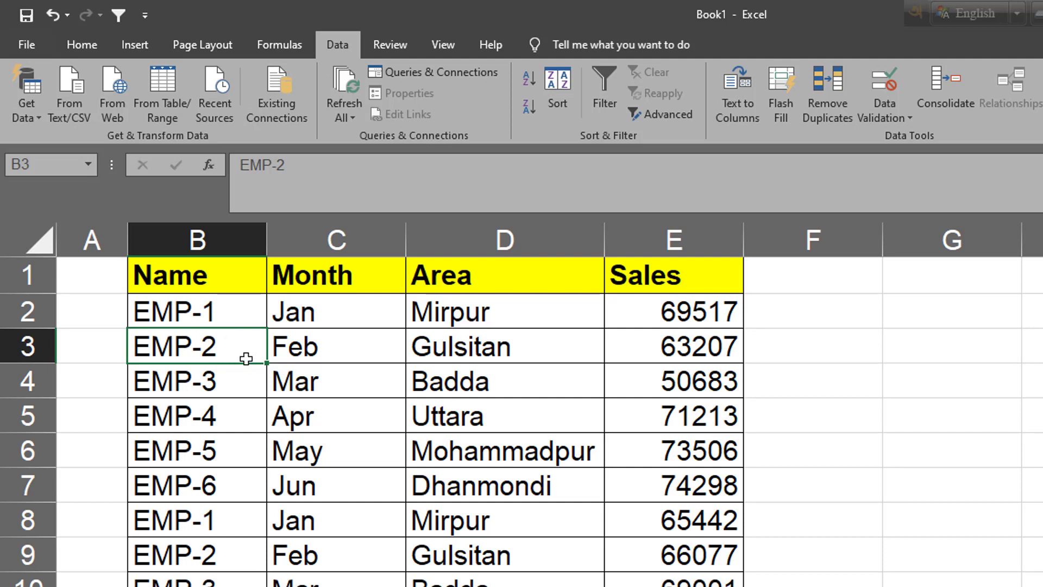
{"action": "key", "text": "alt+4"}
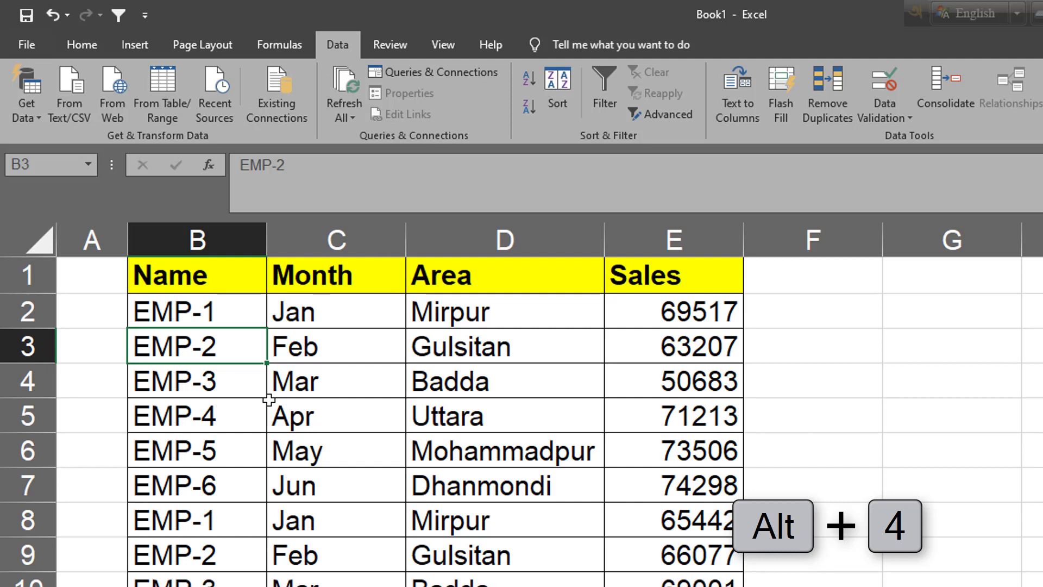
{"action": "key", "text": "alt+4"}
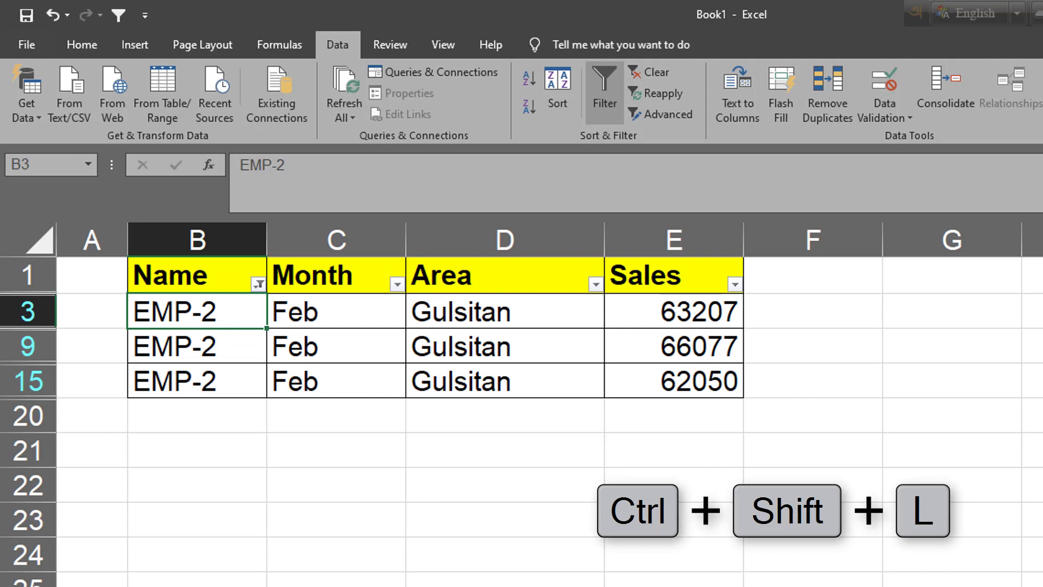
Turn off the EMP-2 filter and enter the criterion >55000 in cell E20 directly below the Sales data.
{"action": "key", "text": "ctrl+shift+l"}
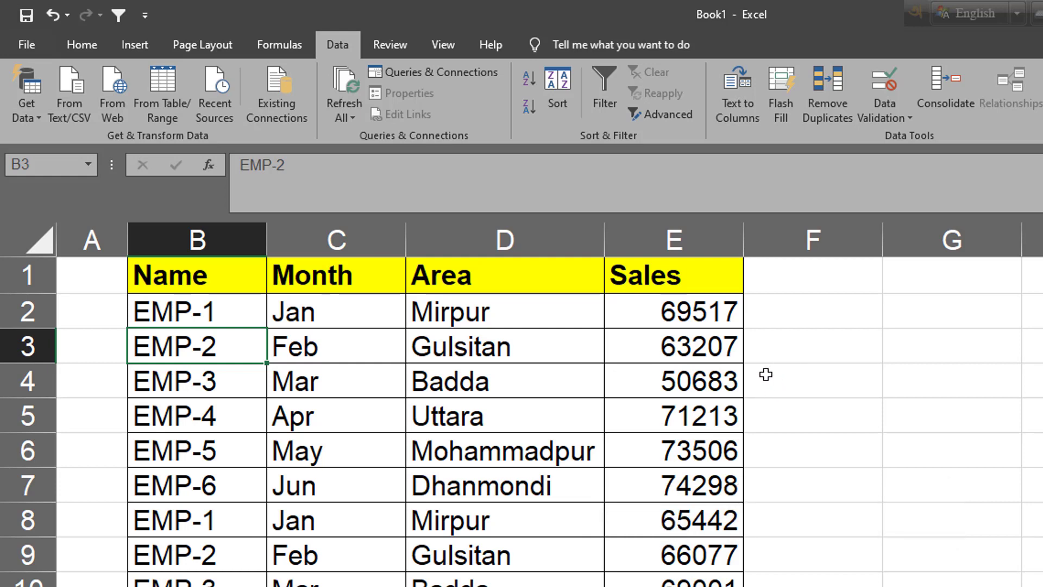
{"action": "scroll", "coordinate": [715, 340], "scroll_direction": "down", "scroll_amount": 2}
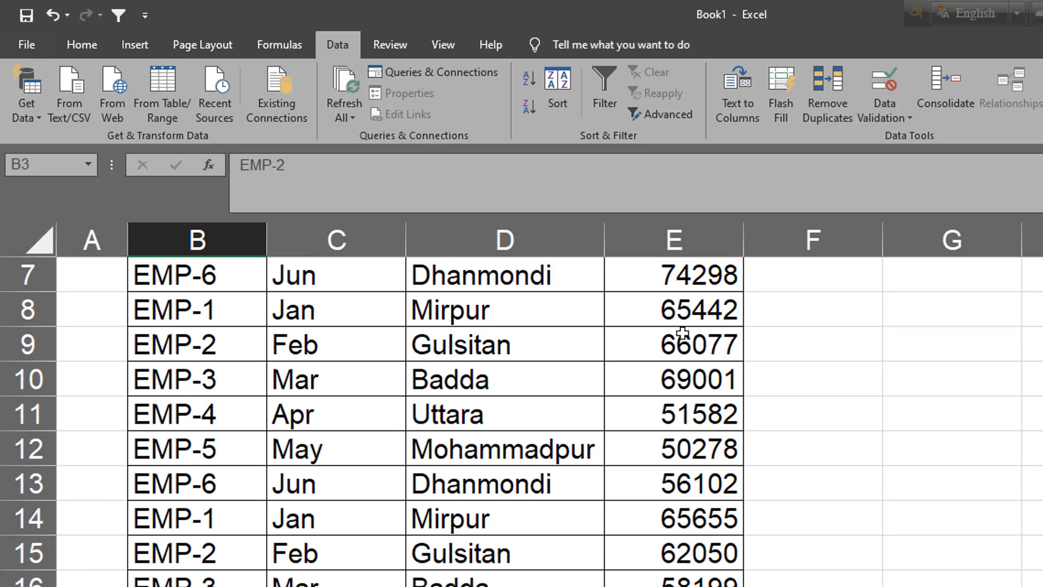
{"action": "scroll", "coordinate": [674, 443], "scroll_direction": "up", "scroll_amount": 2}
{"action": "scroll", "coordinate": [686, 492], "scroll_direction": "down", "scroll_amount": 4}
{"action": "left_click", "coordinate": [685, 511]}
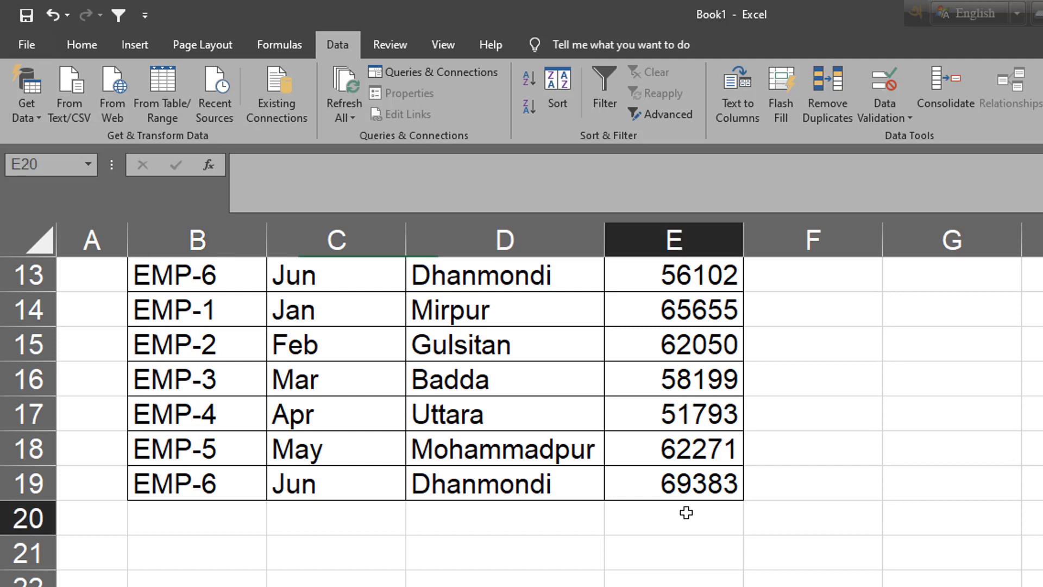
{"action": "type", "text": ">"}
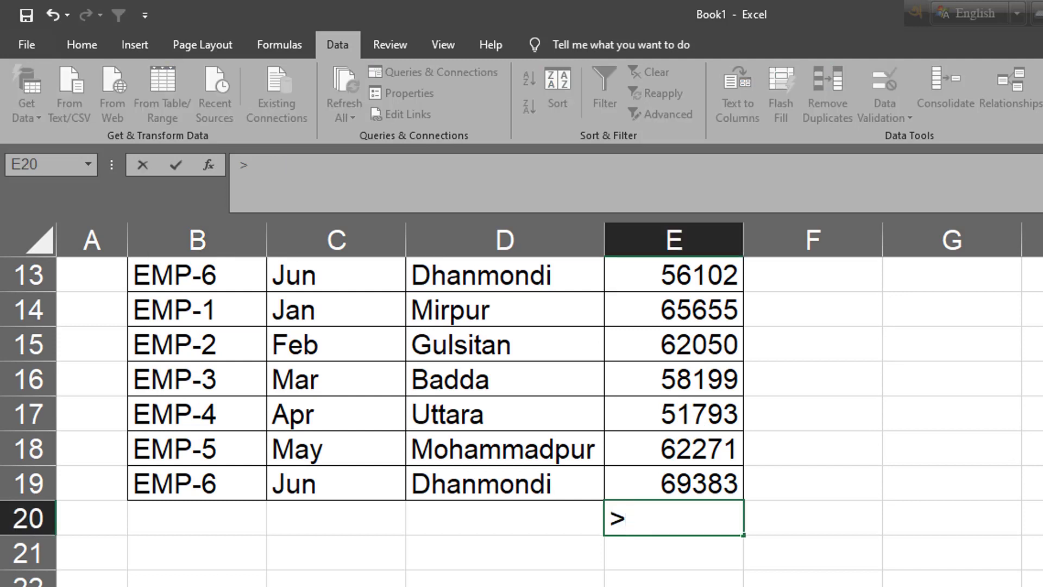
{"action": "type", "text": "55000"}
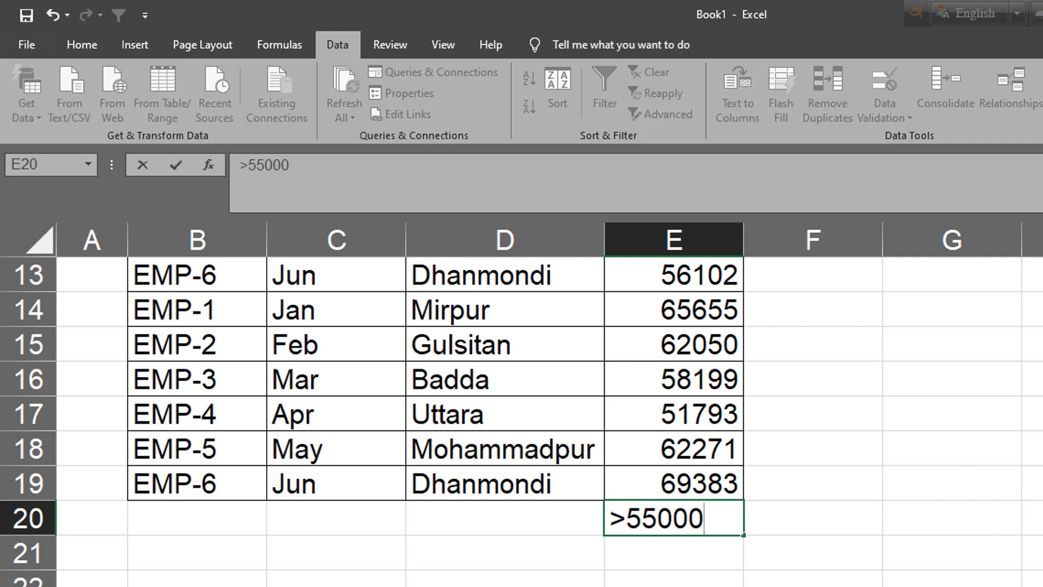
{"action": "left_click", "coordinate": [725, 584]}
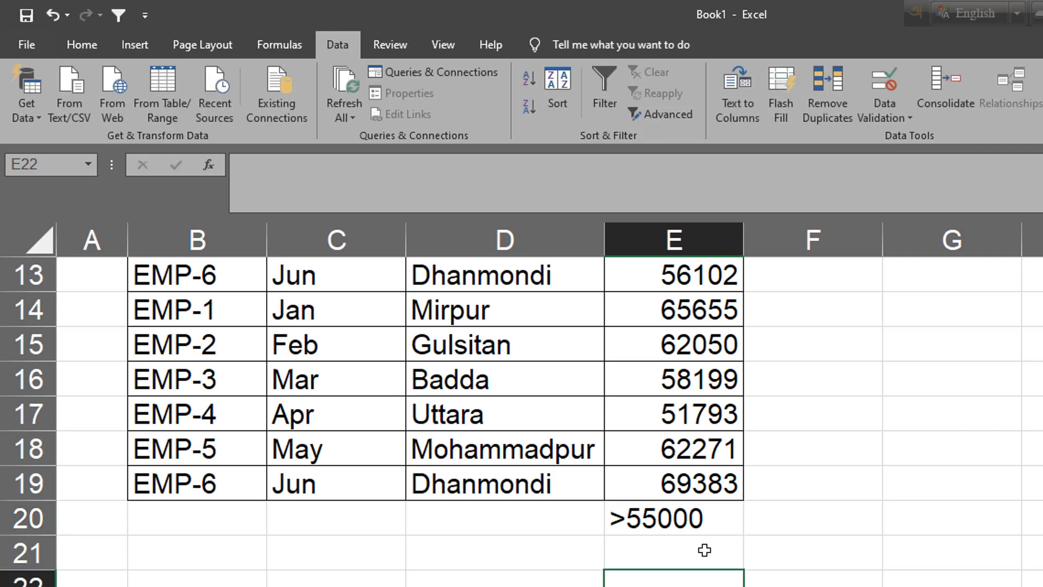
AutoFilter the Sales column by the >55000 criterion in E20, and review the filtered rows.
{"action": "scroll", "coordinate": [704, 561], "scroll_direction": "up", "scroll_amount": 2}
{"action": "scroll", "coordinate": [708, 528], "scroll_direction": "down", "scroll_amount": 2}
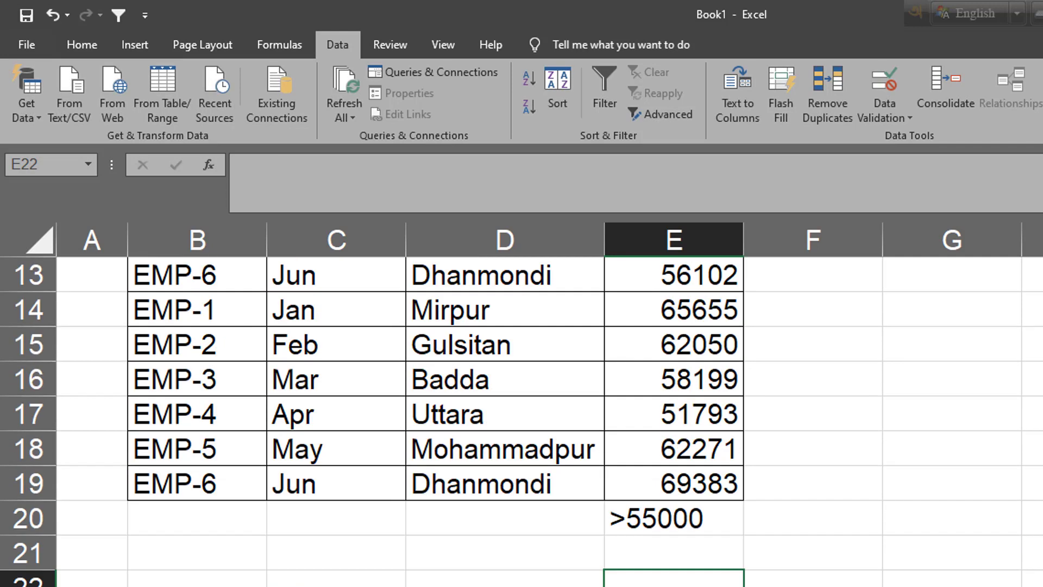
{"action": "left_click", "coordinate": [709, 530]}
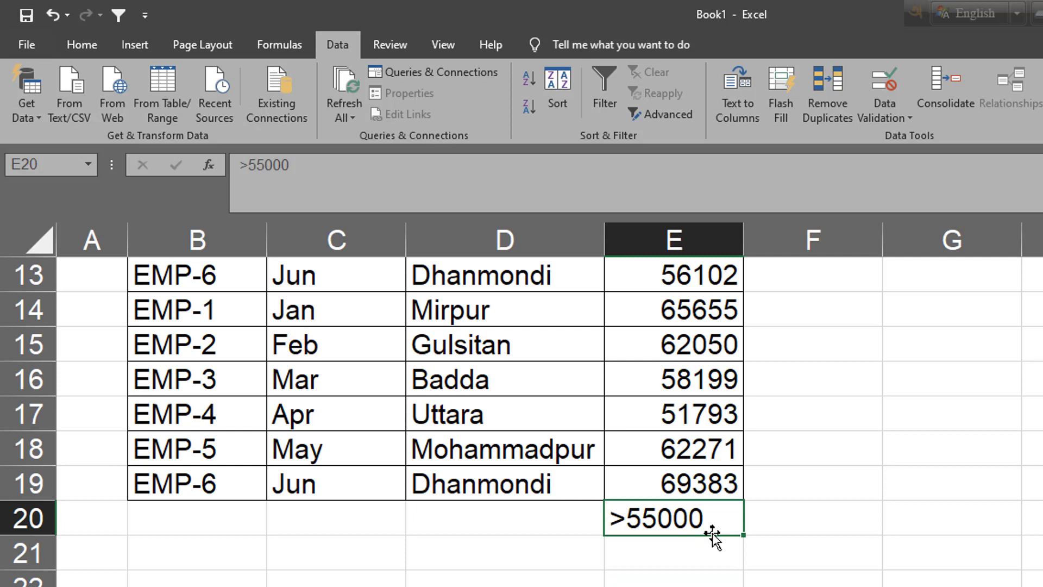
{"action": "key", "text": "alt"}
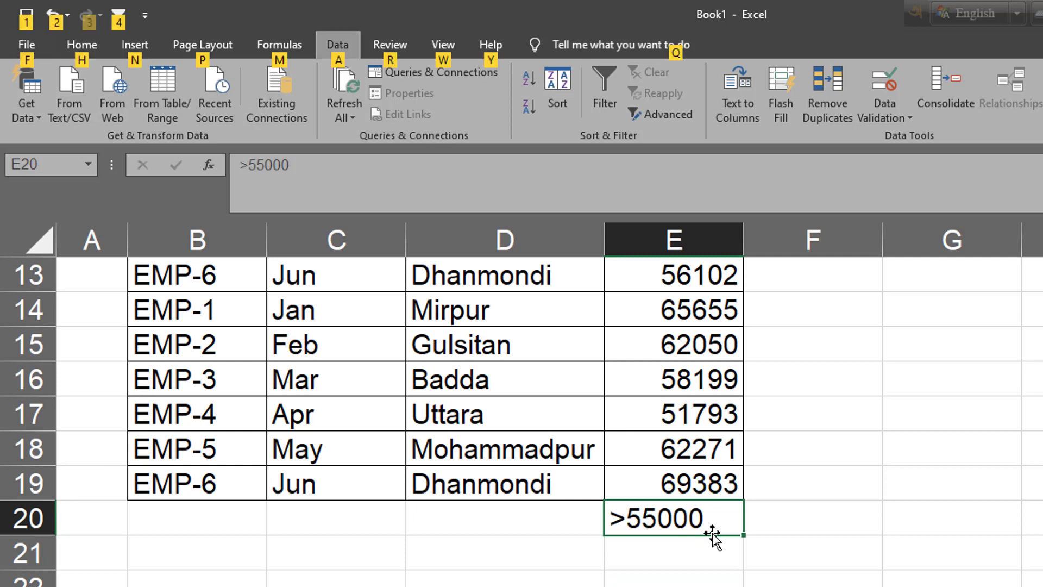
{"action": "left_click", "coordinate": [707, 520]}
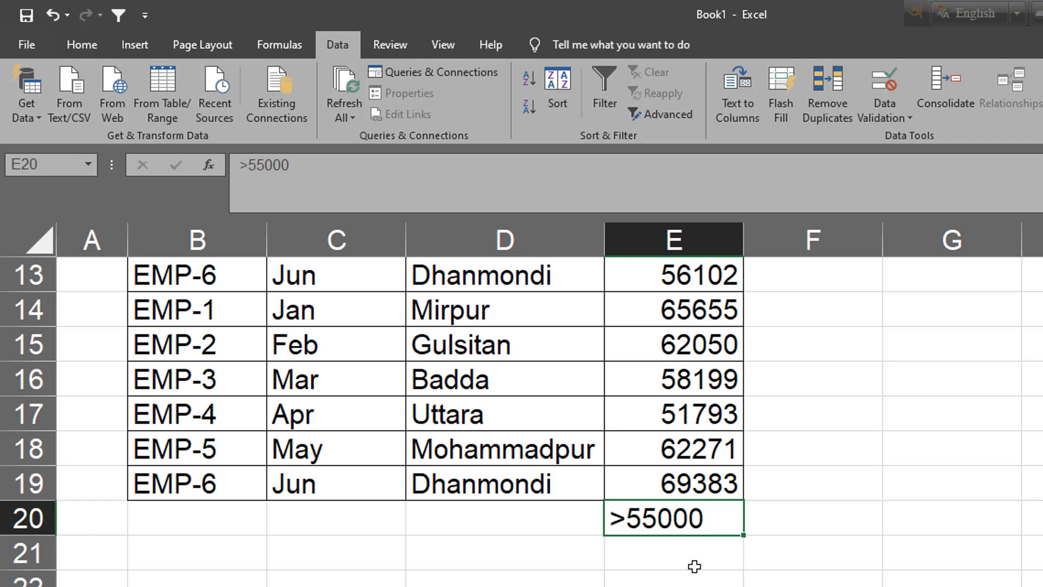
{"action": "key", "text": "alt+4"}
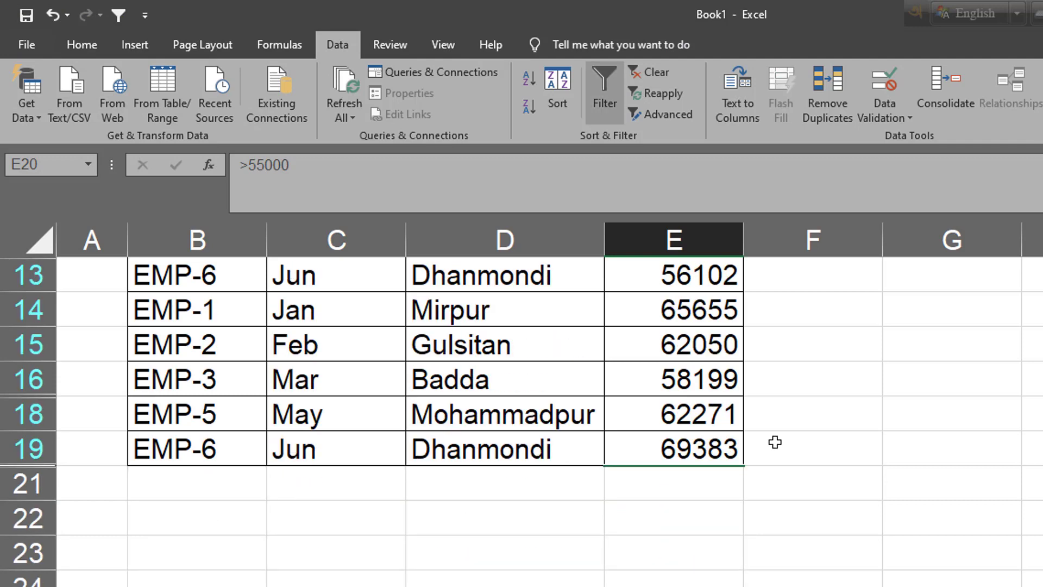
{"action": "scroll", "coordinate": [773, 440], "scroll_direction": "up", "scroll_amount": 4}
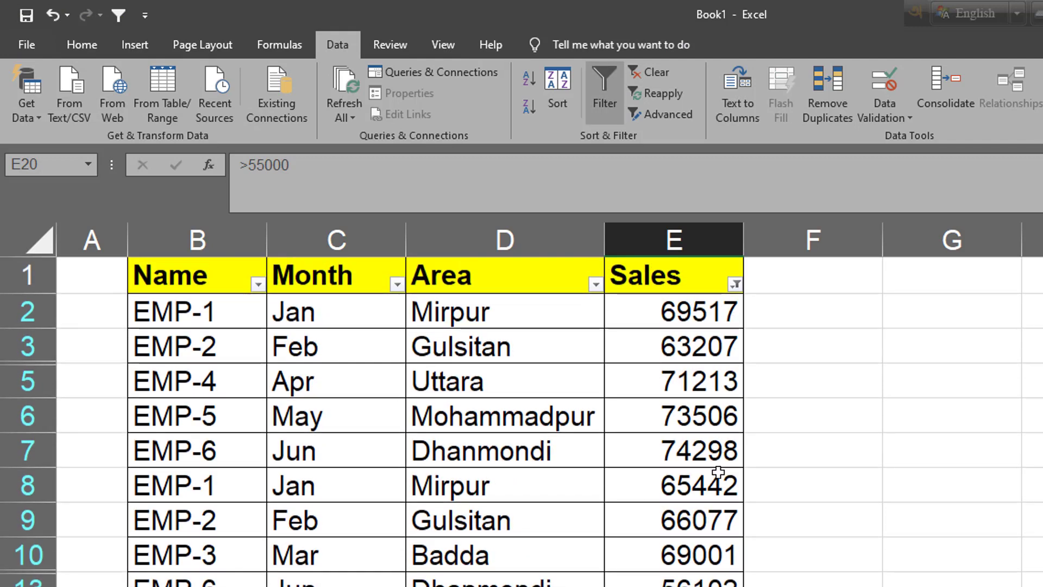
{"action": "scroll", "coordinate": [715, 427], "scroll_direction": "down", "scroll_amount": 3}
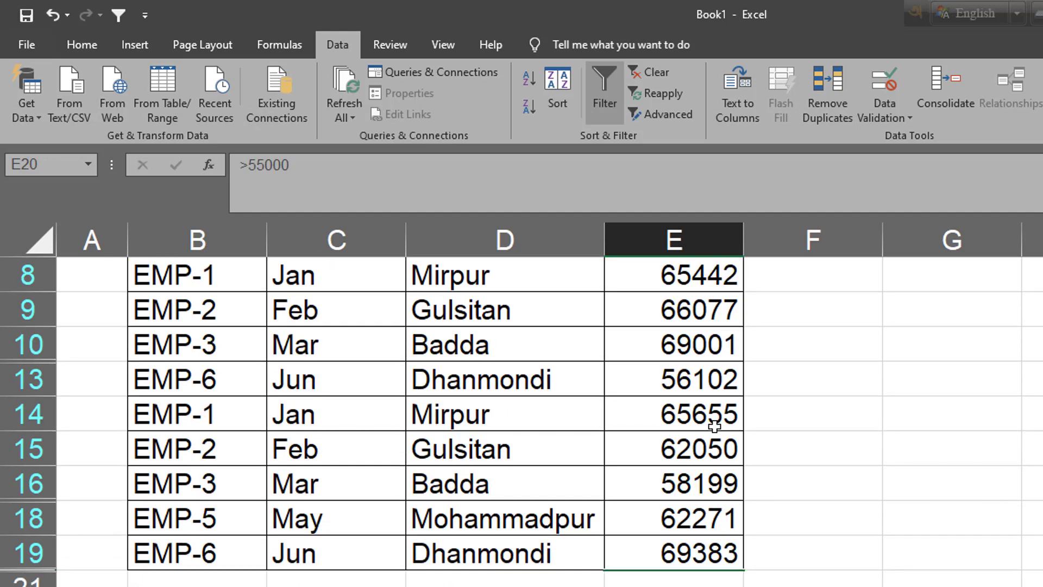
{"action": "scroll", "coordinate": [715, 427], "scroll_direction": "up", "scroll_amount": 1}
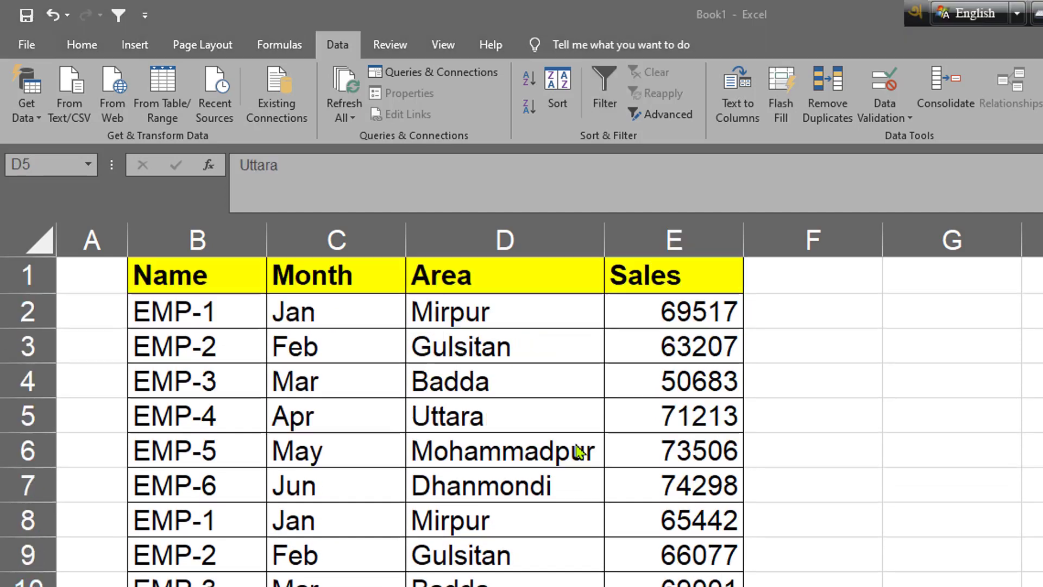